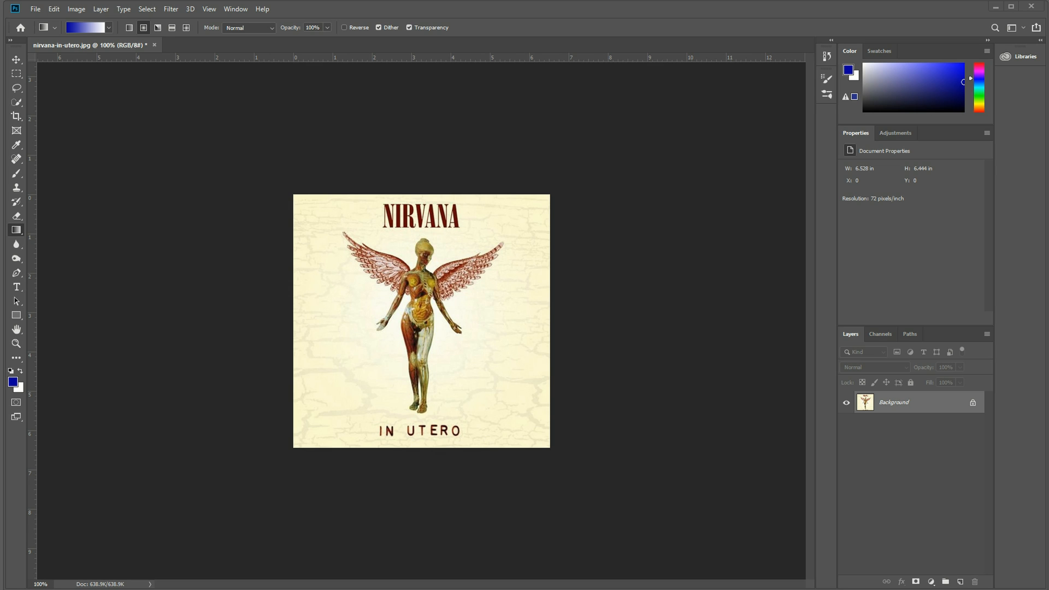
Look over the Google image results for the Nirvana In Utero album cover in the browser.
drag(1048, 17, 273, 106)
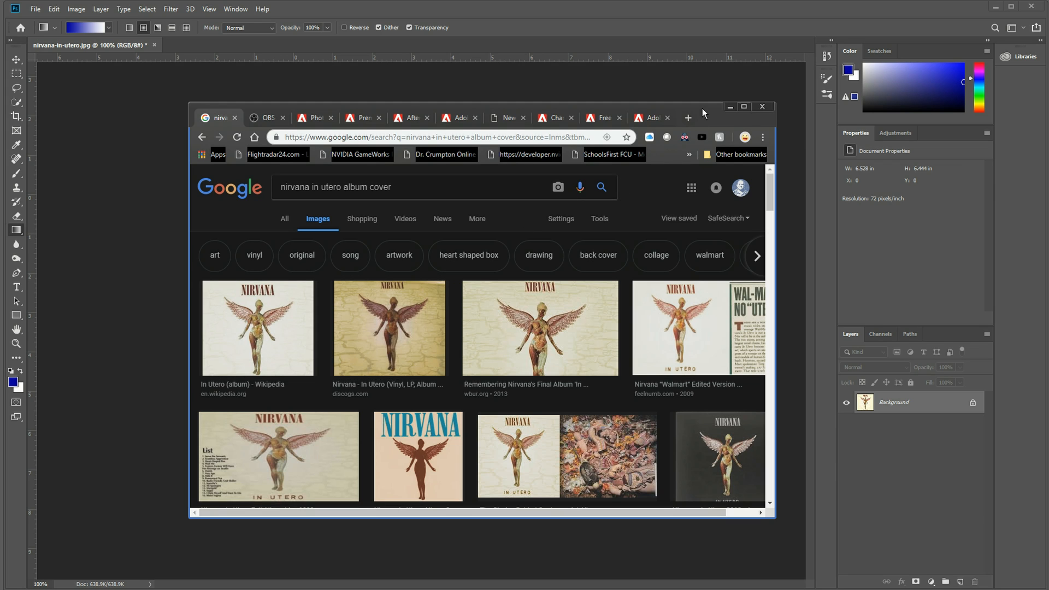
drag(703, 108, 1048, 158)
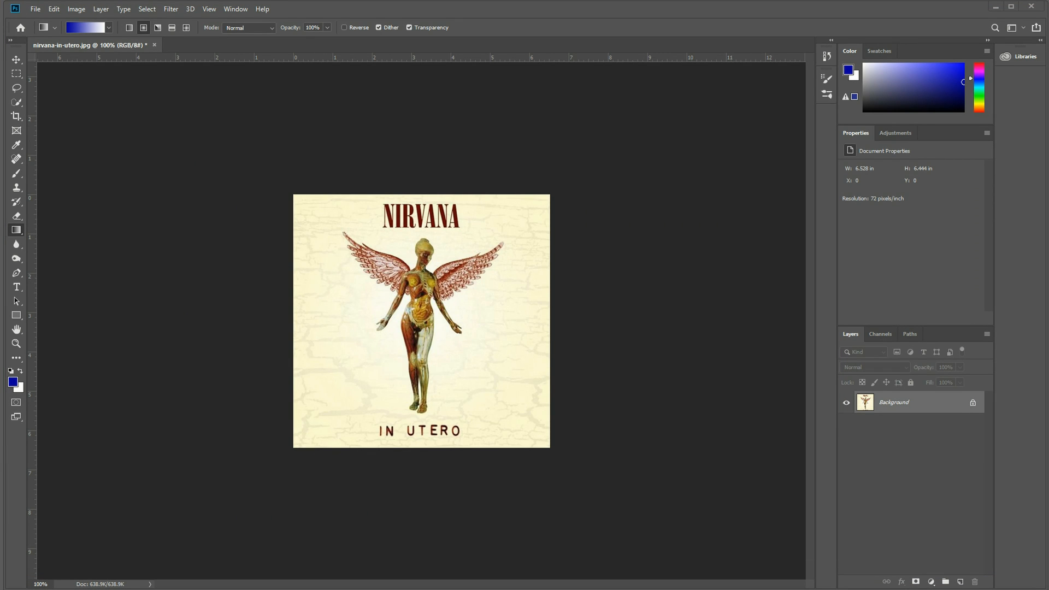
Preview the crumpled paper photo, IMG_2262.jpg and dx-sunburst-shape-grunge.gif from the grunge_elems folder in File Explorer.
drag(618, 589, 606, 227)
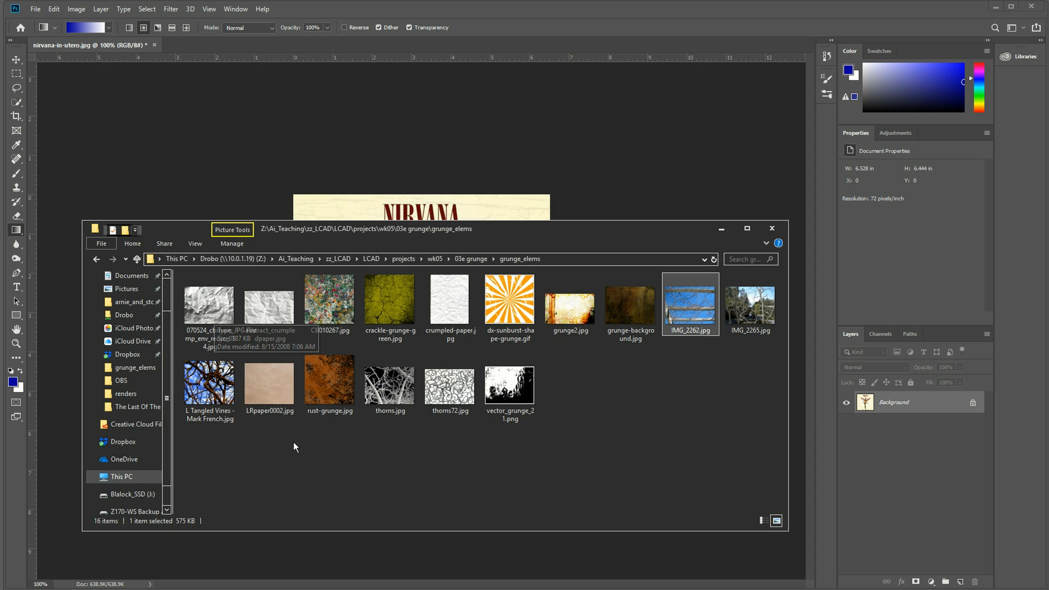
double_click(216, 316)
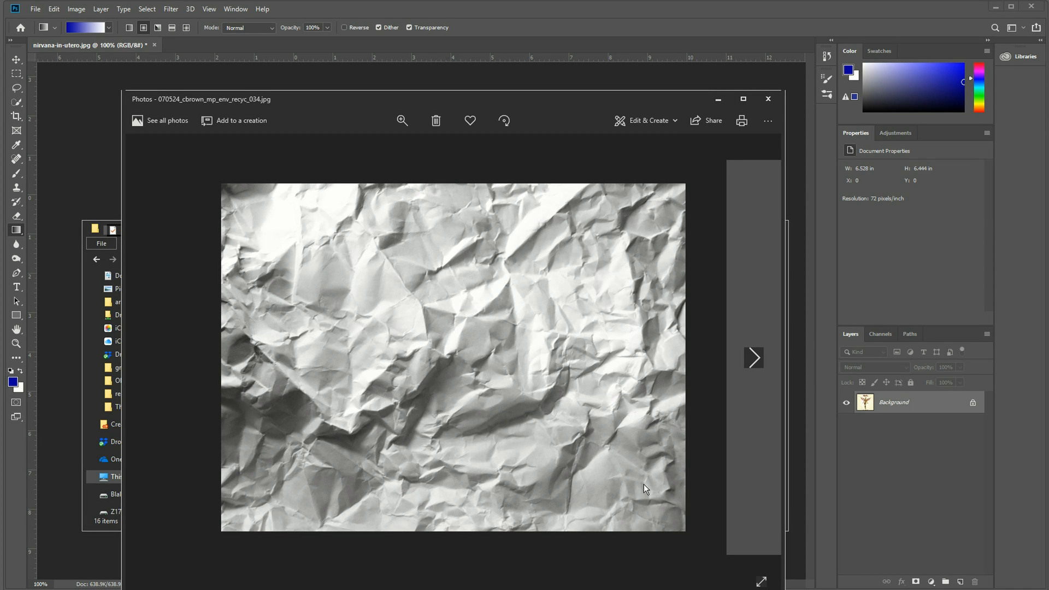
click(765, 107)
double_click(693, 303)
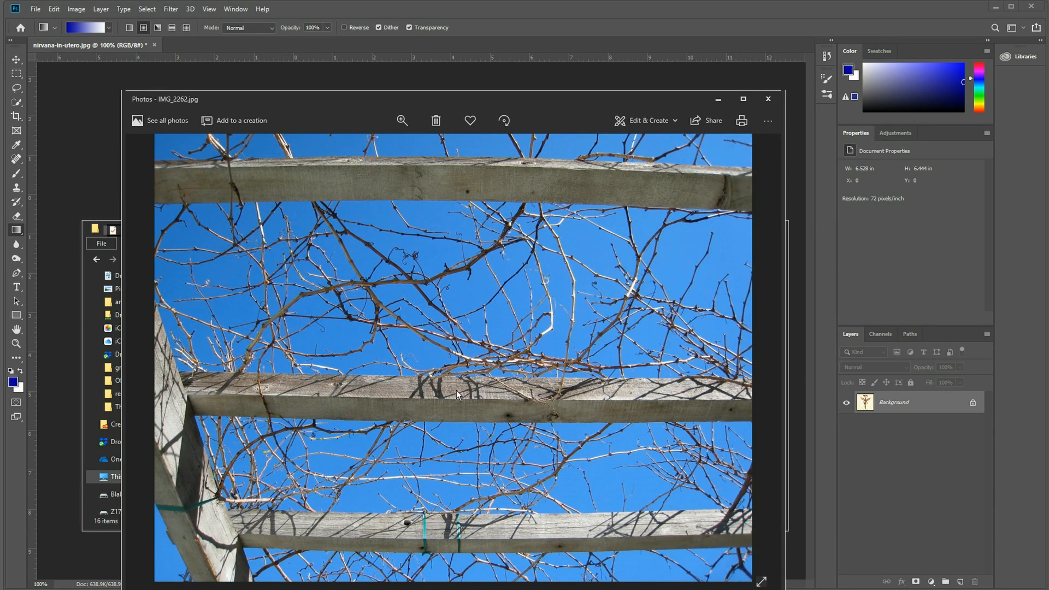
click(770, 107)
click(510, 320)
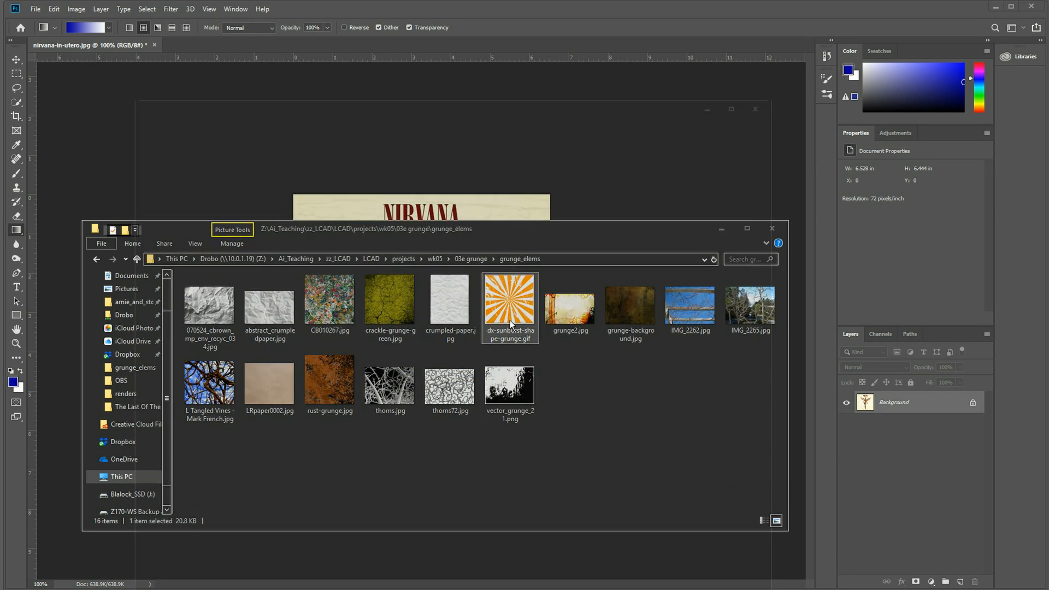
double_click(510, 320)
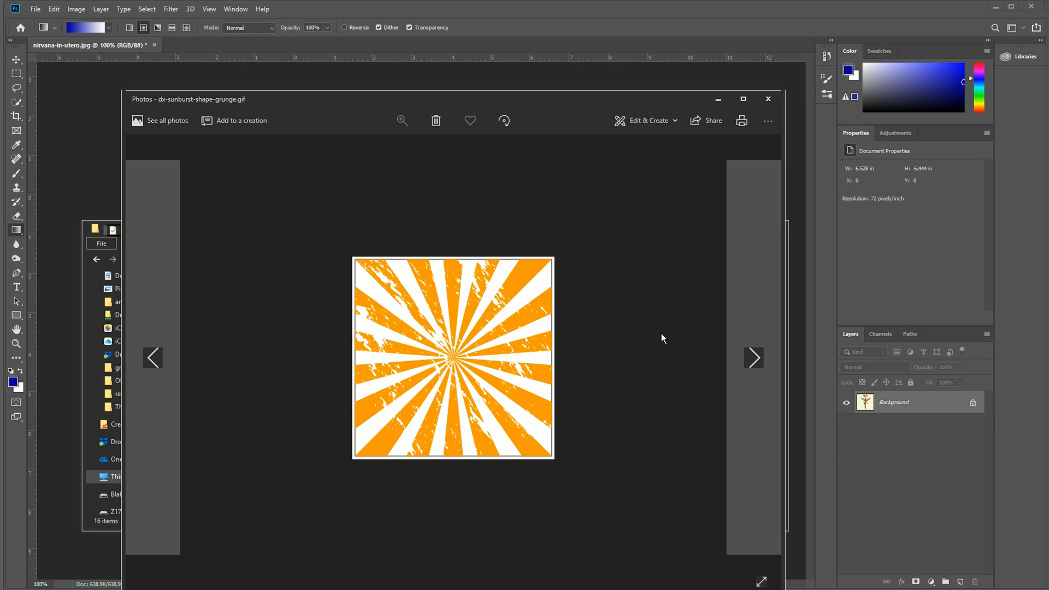
click(770, 99)
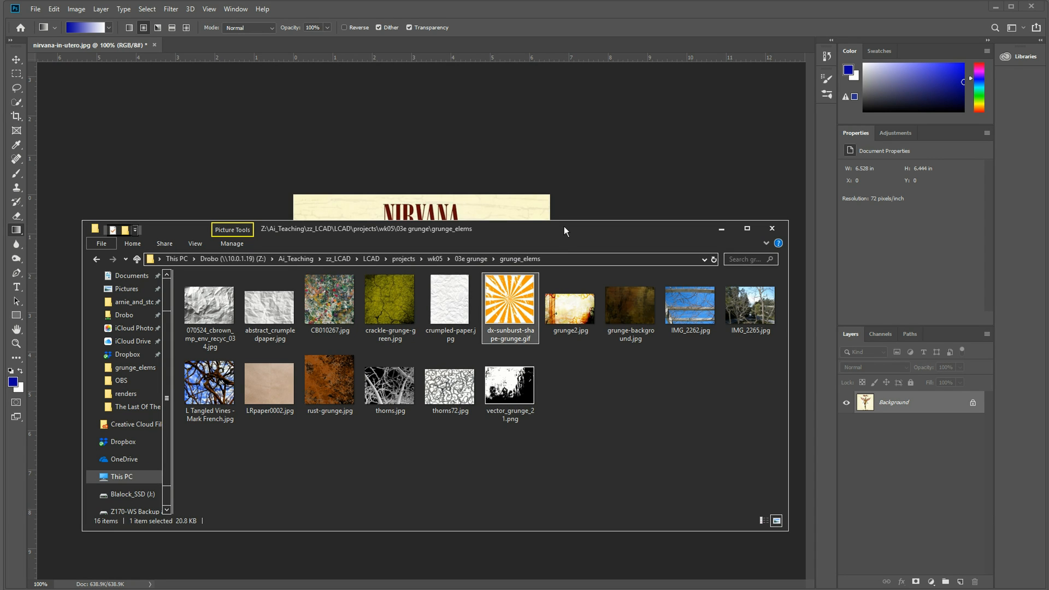
drag(564, 226, 481, 589)
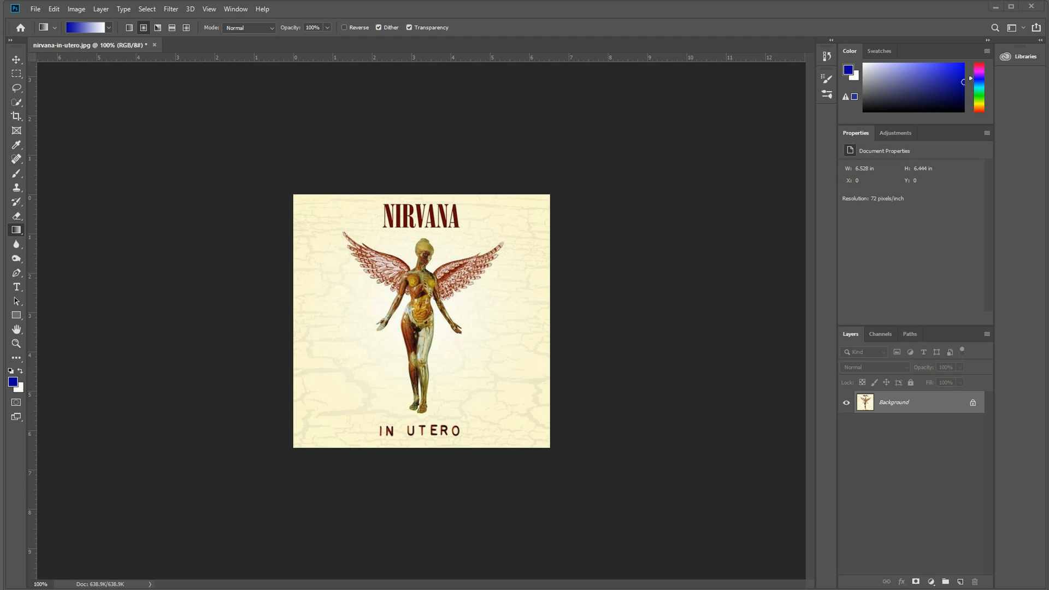
Place 070524_cbrown_mp_env_recyc_034.jpg over the album cover and scale it to about 73.6% so it covers the canvas.
drag(481, 589, 451, 340)
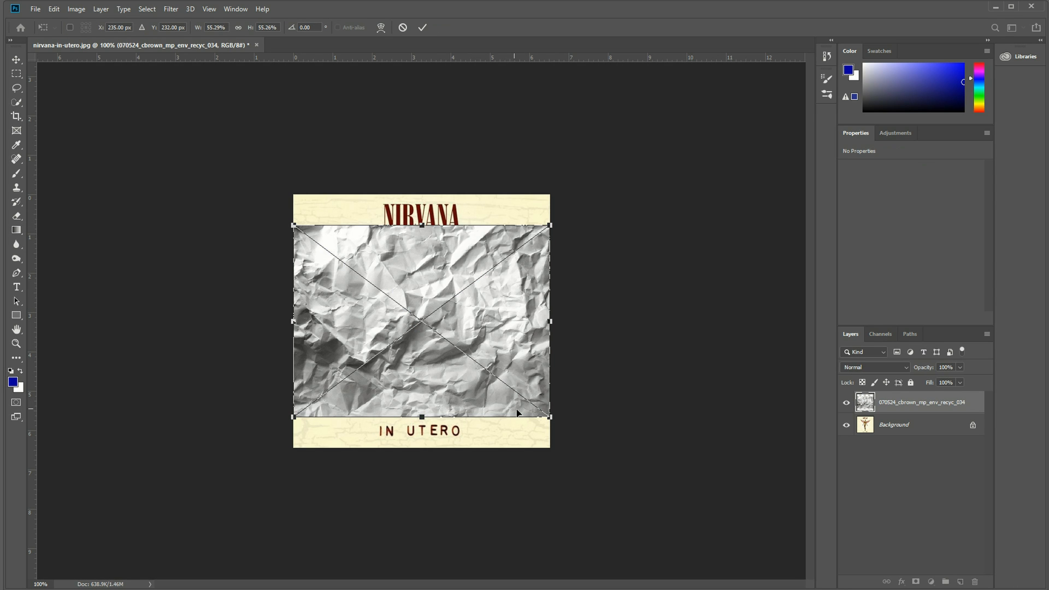
drag(548, 417, 635, 480)
drag(544, 375, 545, 344)
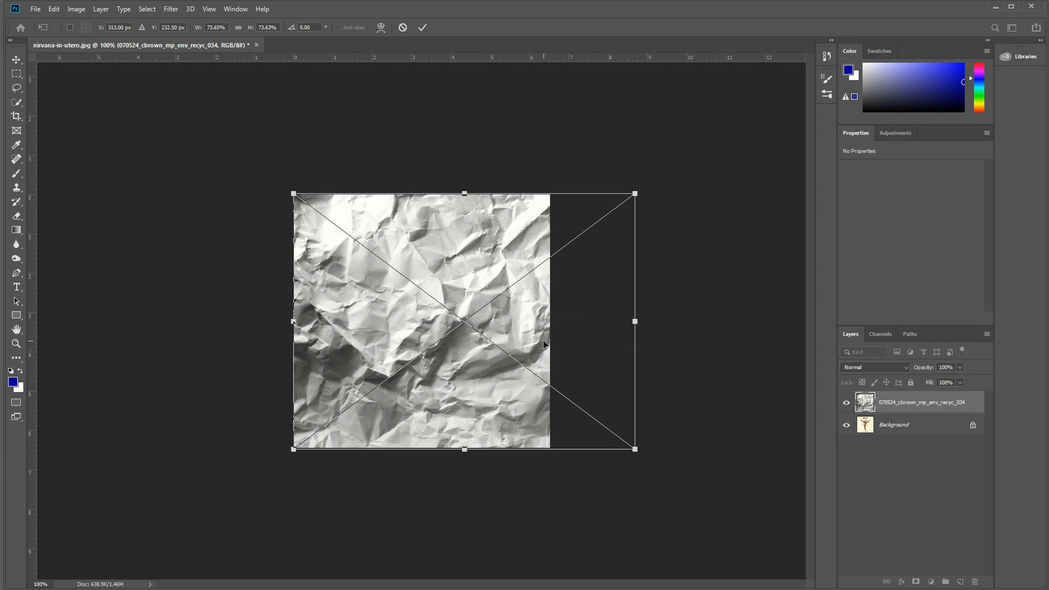
key(Return)
key(g)
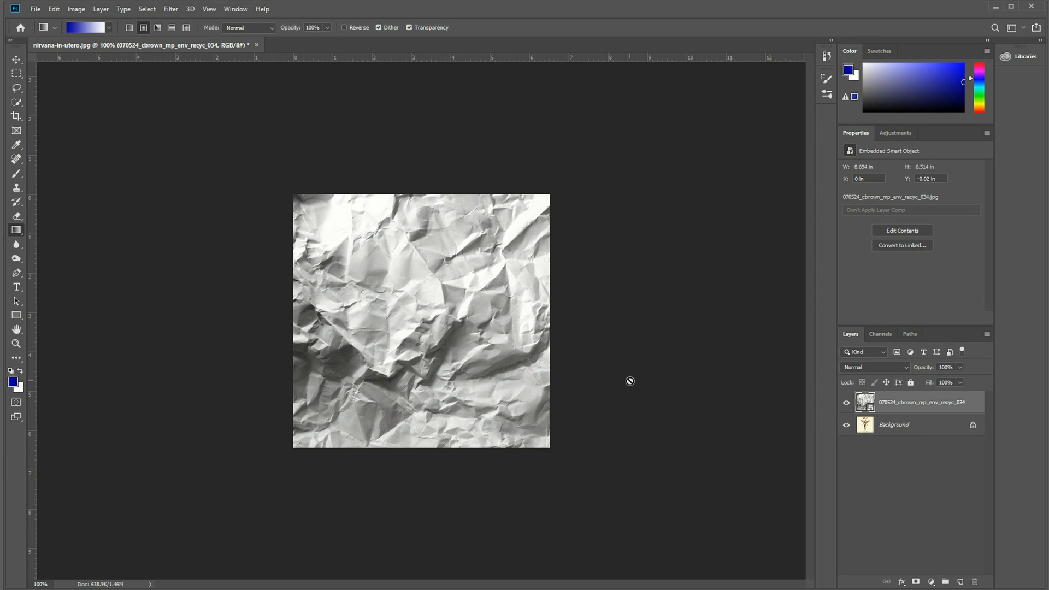
Set the crumpled paper layer's blend mode to Multiply.
click(903, 366)
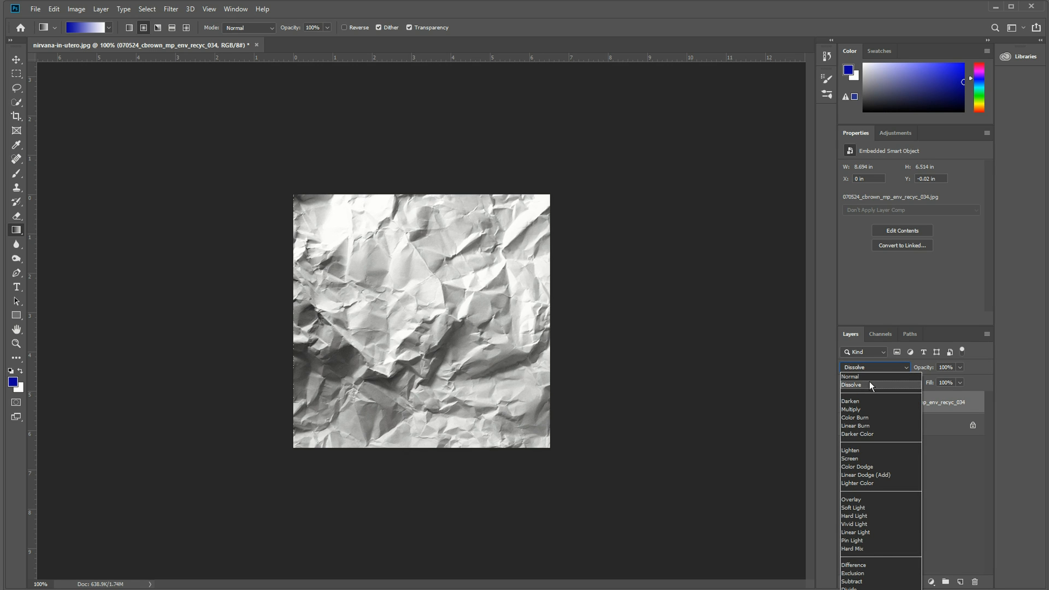
click(870, 385)
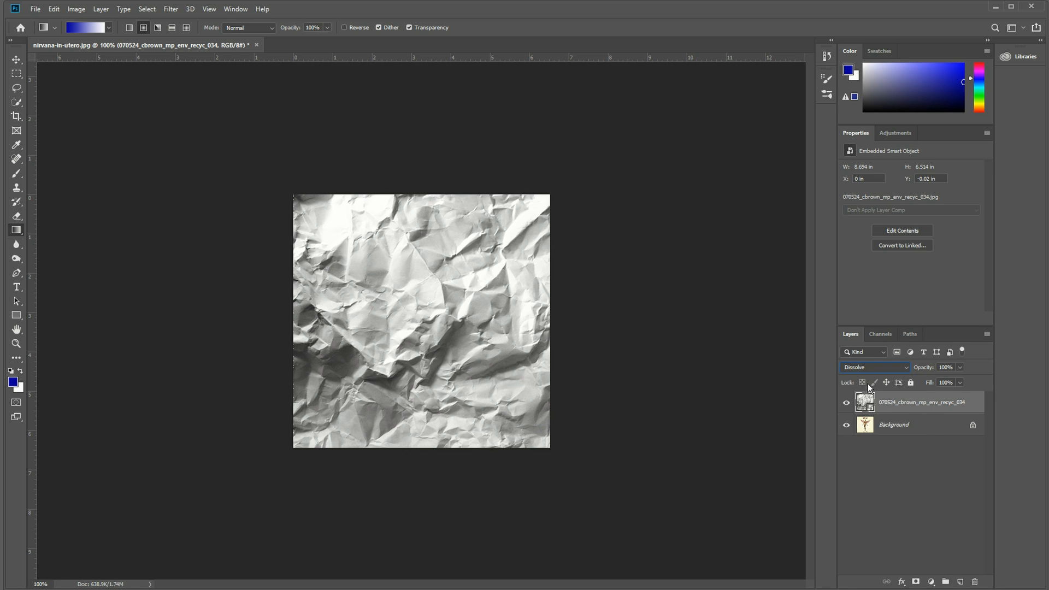
click(874, 368)
click(868, 401)
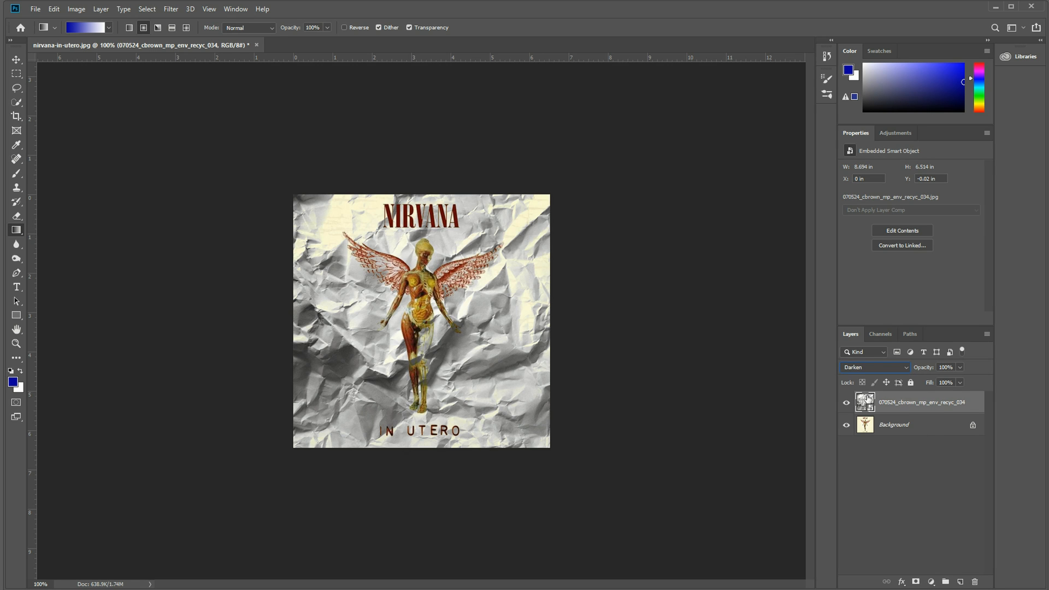
click(880, 368)
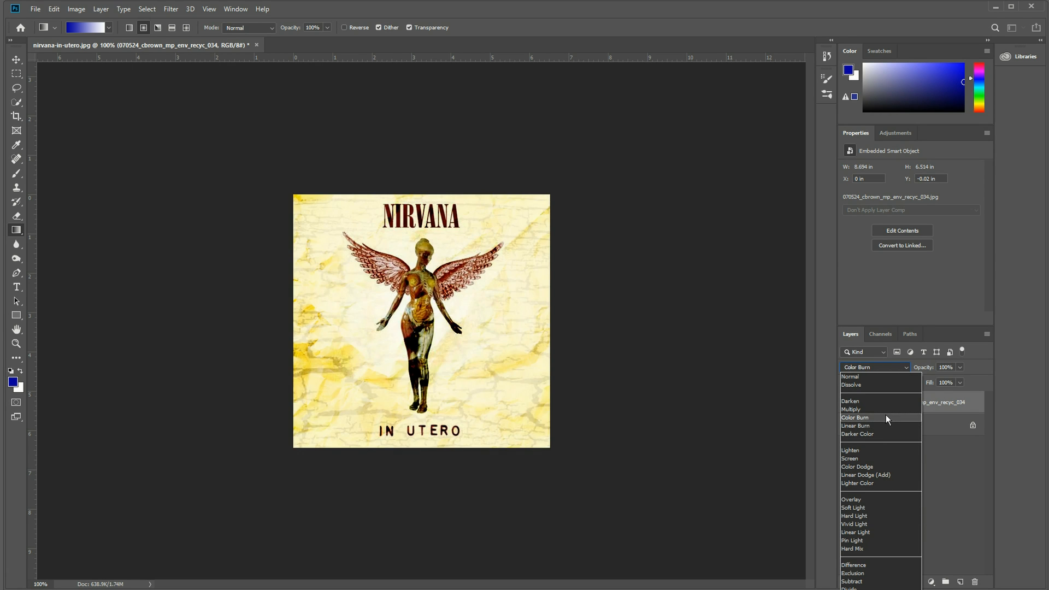
click(885, 409)
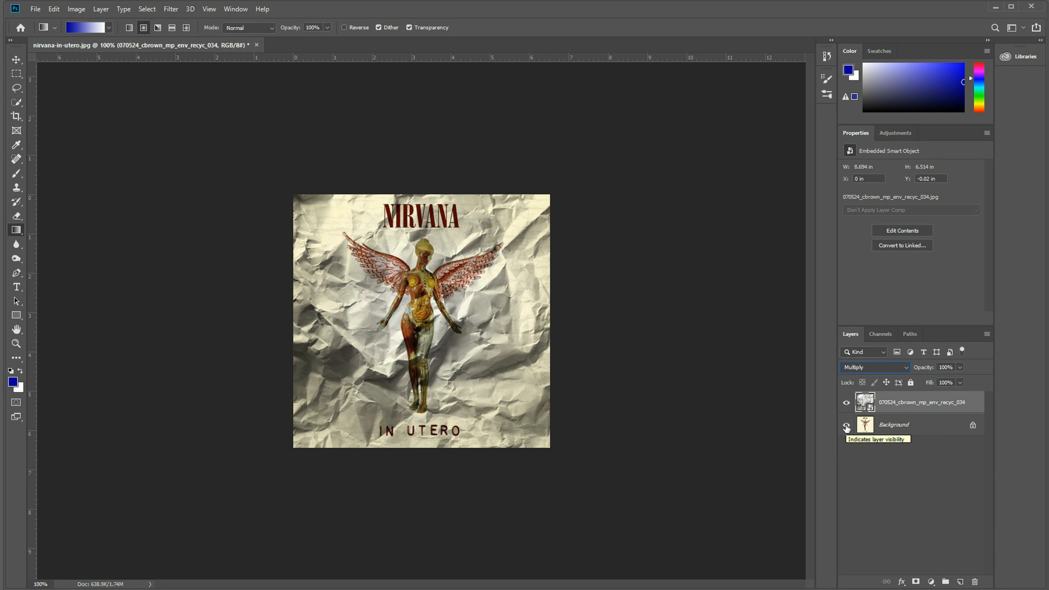
Compare the crumpled paper and Background layers alone and blended together by toggling their visibility.
click(846, 426)
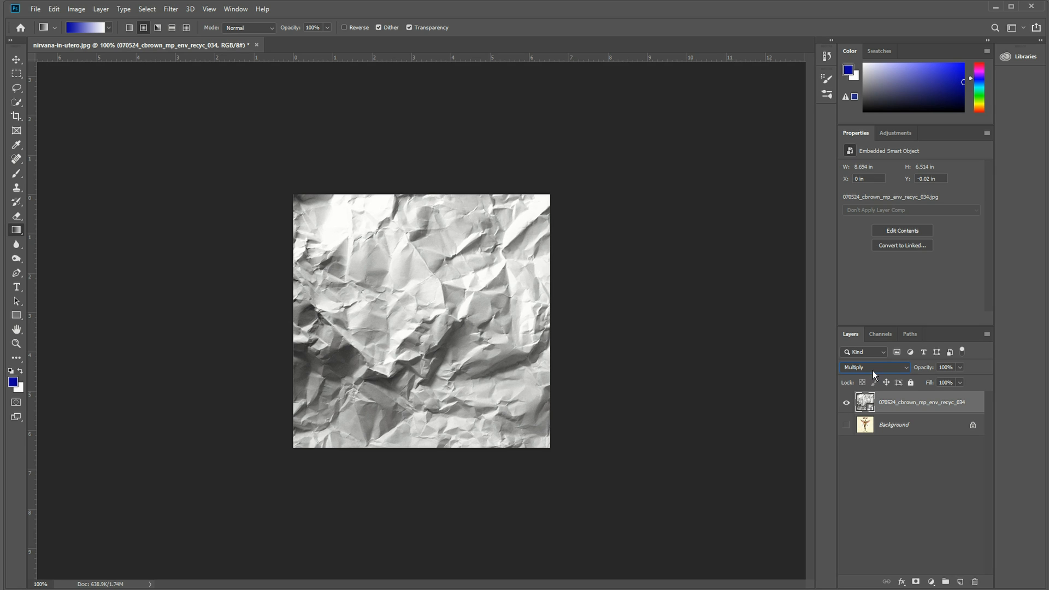
click(847, 426)
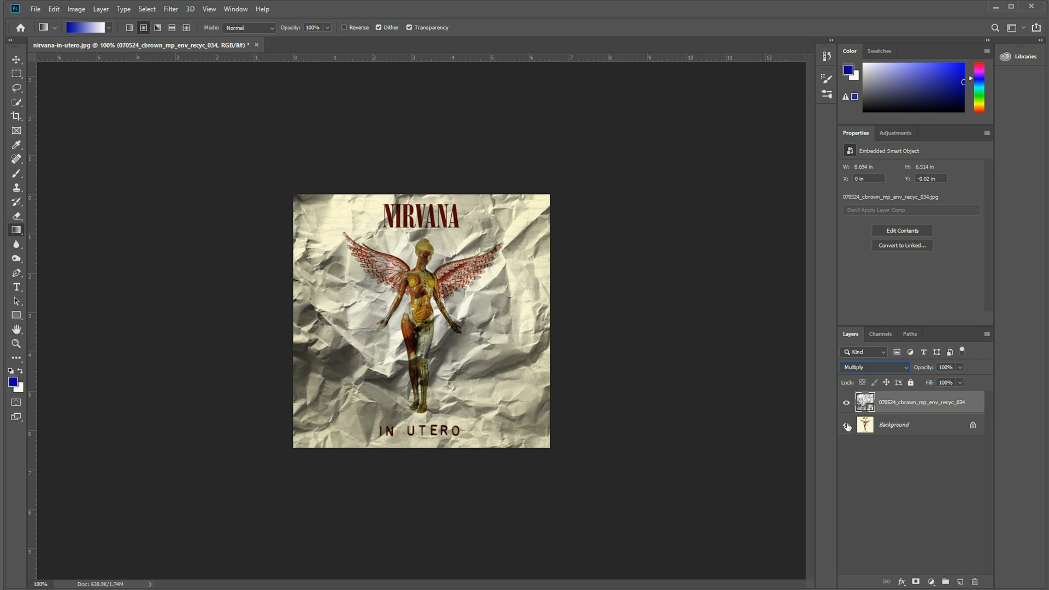
click(846, 426)
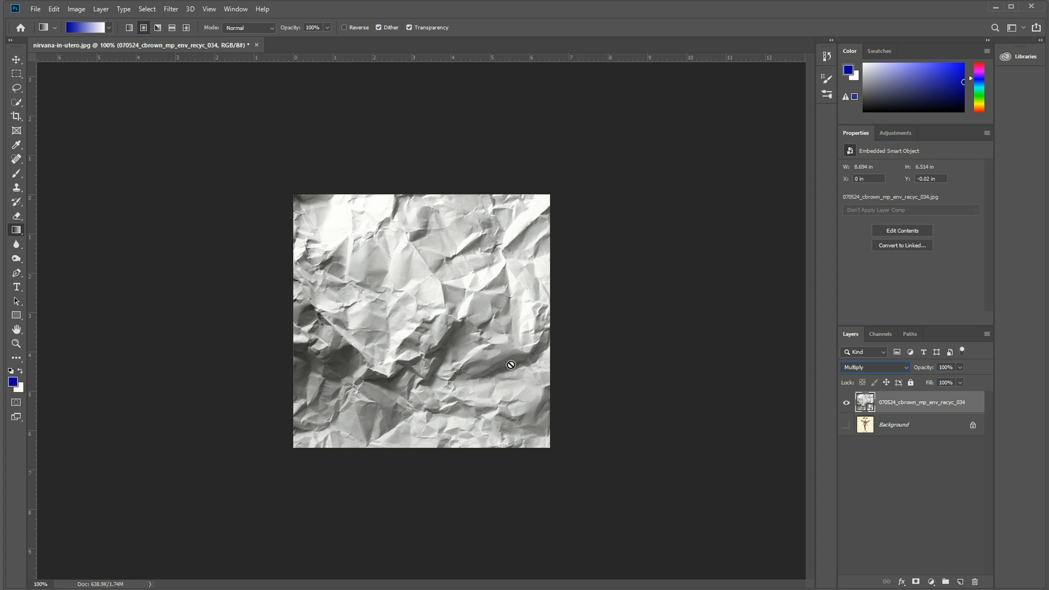
click(847, 402)
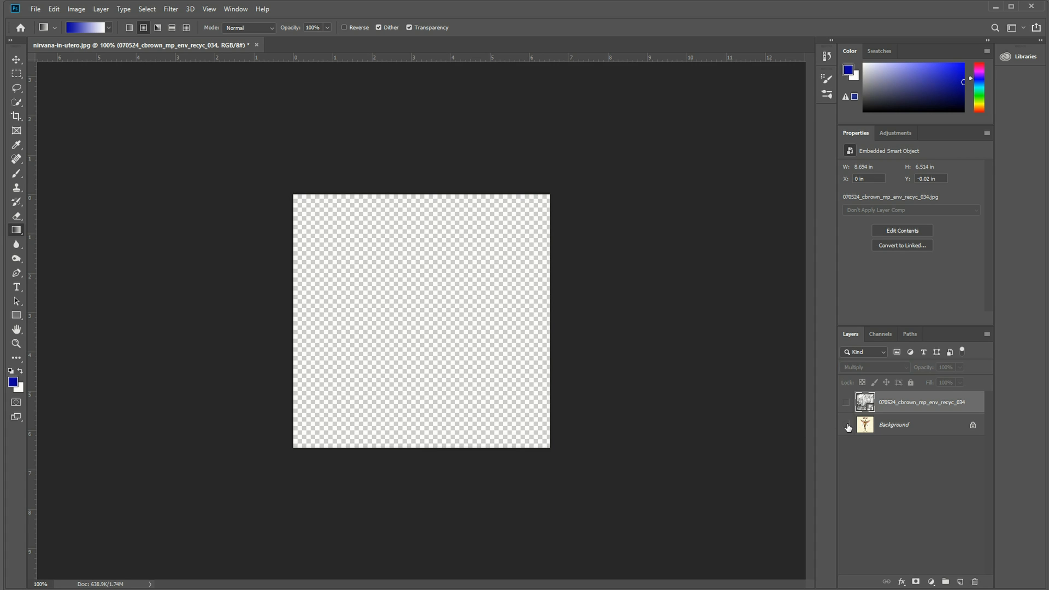
click(846, 426)
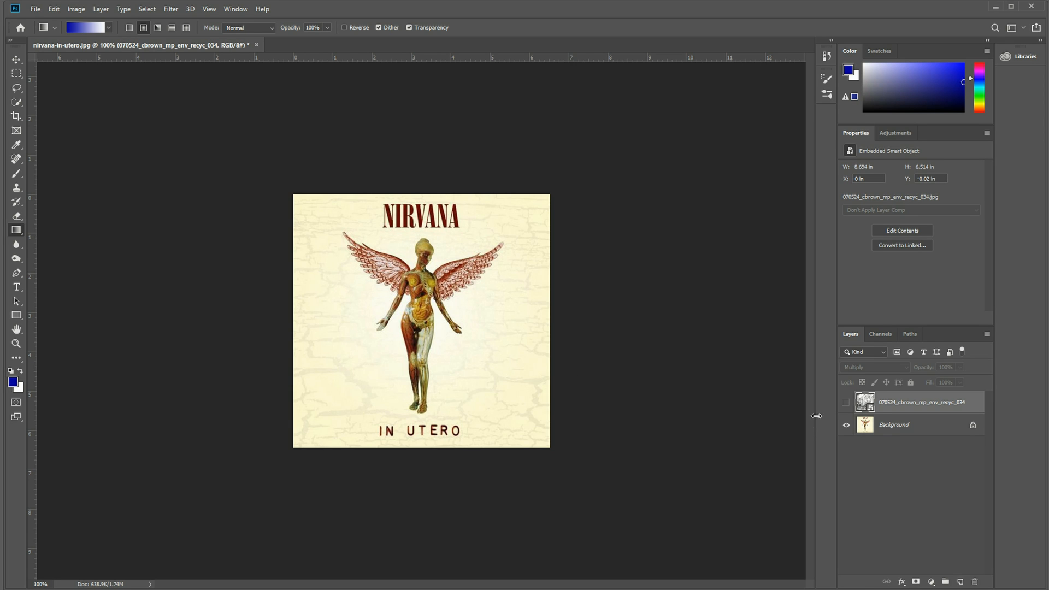
click(847, 402)
click(847, 425)
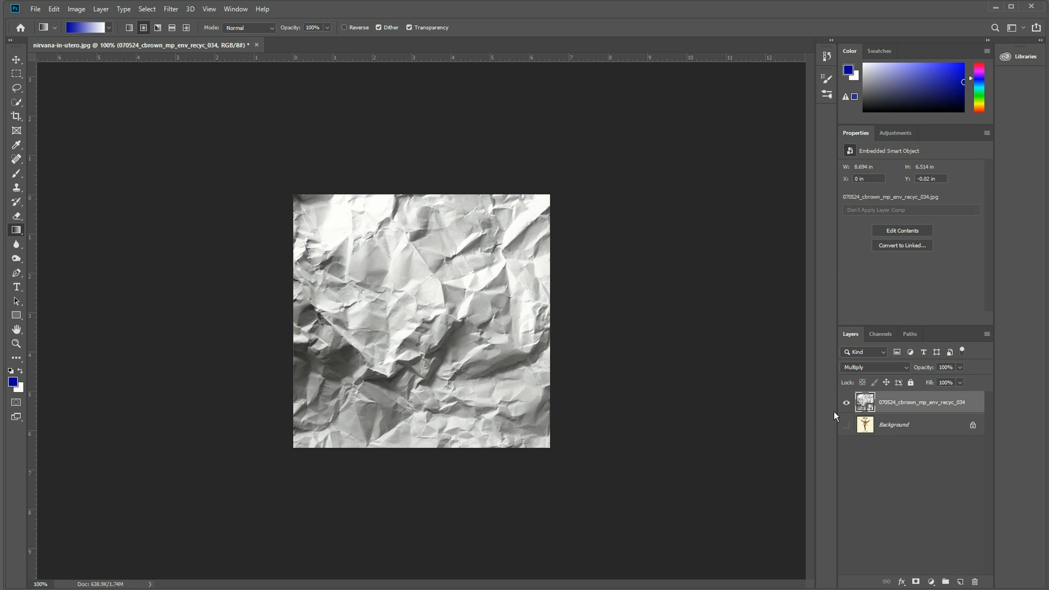
click(847, 402)
click(846, 425)
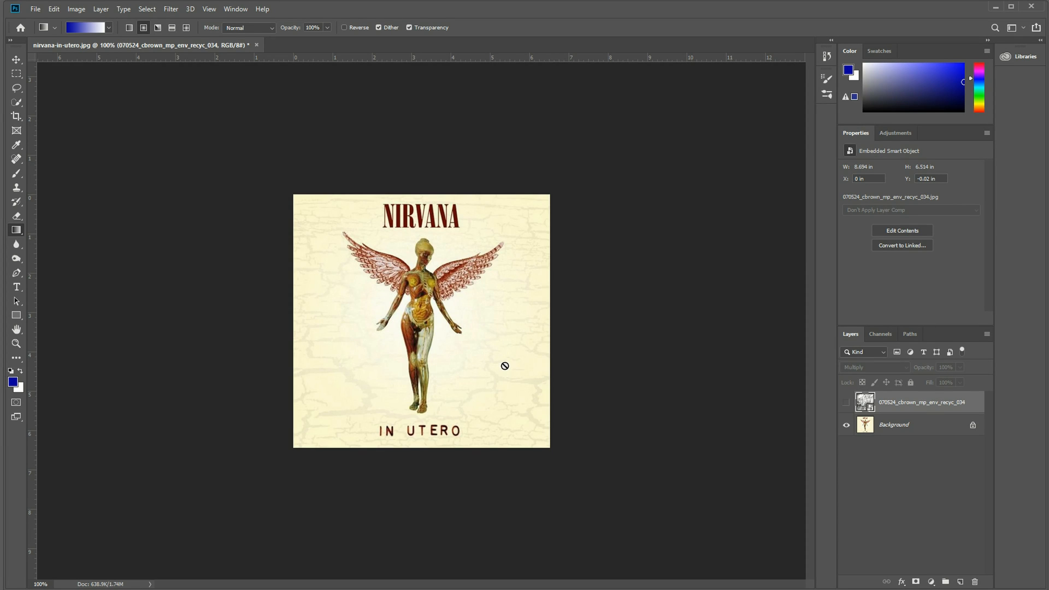
click(846, 403)
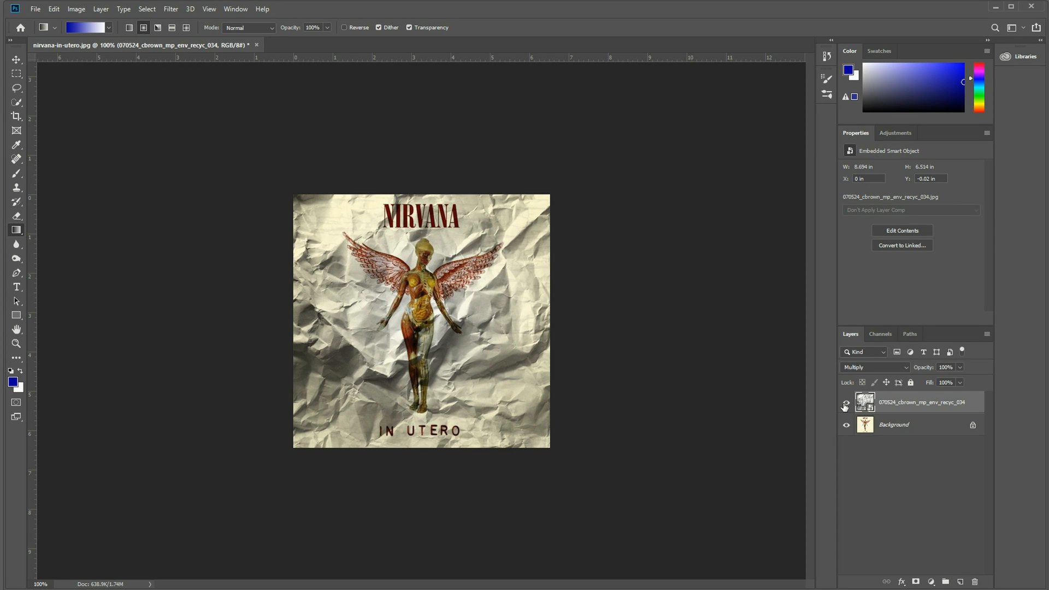
Set the crumpled paper layer's blend mode to Linear Burn.
click(885, 367)
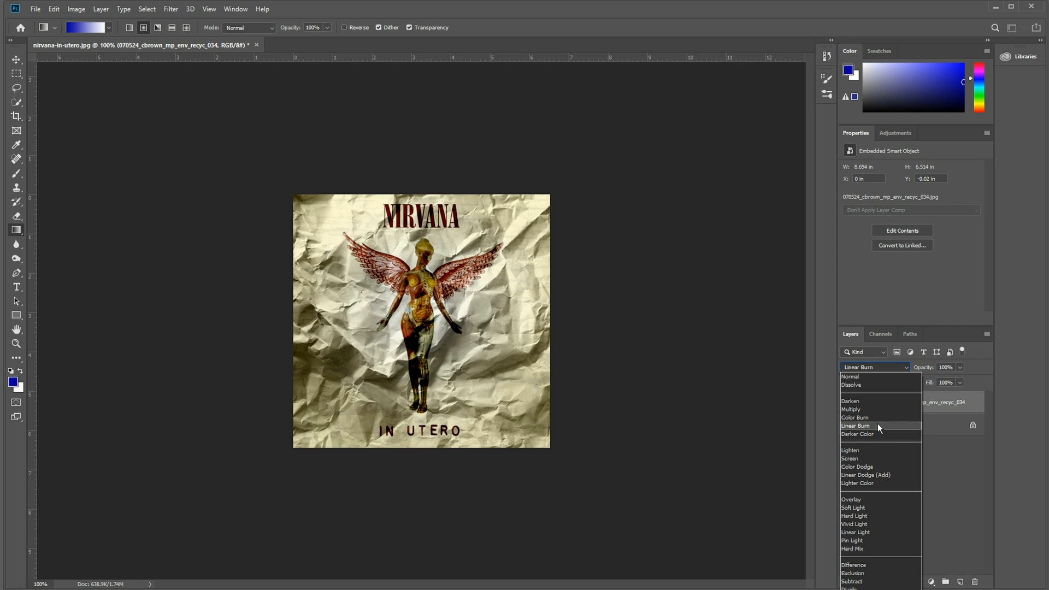
click(878, 426)
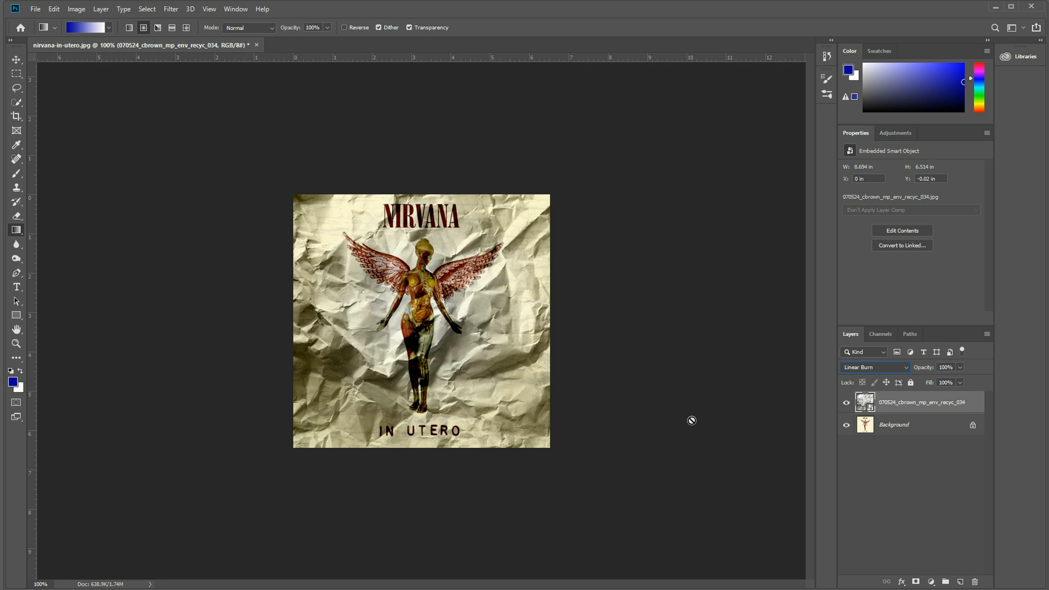
Add a layer mask to the crumpled paper layer and paint it black over the figure's right-hand wing with a soft 35 px brush.
key(ctrl+0)
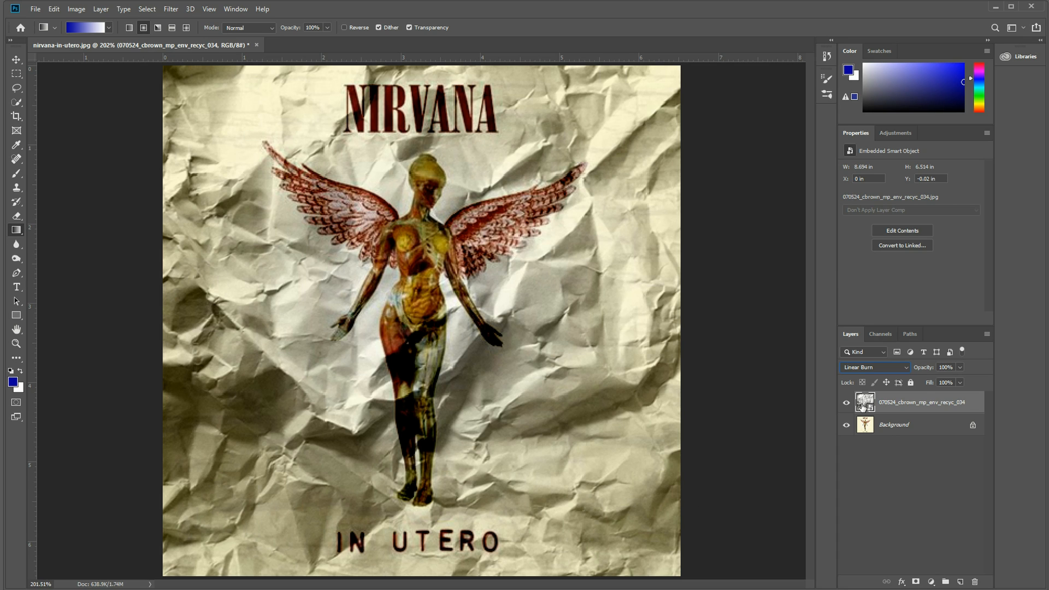
click(916, 582)
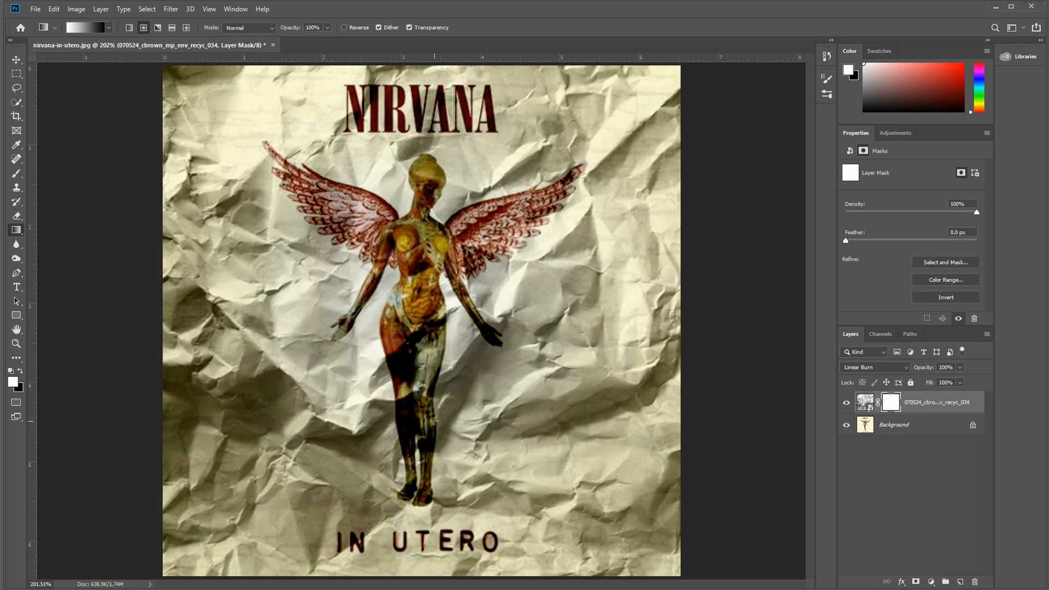
key(b)
key(bracketright)
key(bracketright)
key(bracketright)
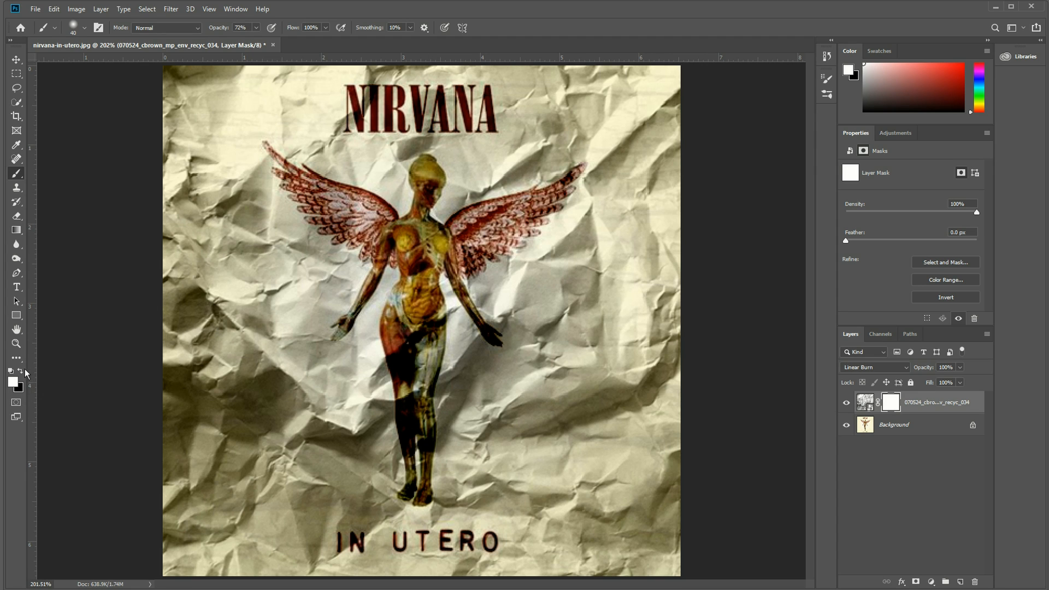
key(x)
key(bracketleft)
mouse_move(545, 200)
mouse_down()
mouse_move(462, 241)
mouse_move(507, 228)
mouse_up()
right_click(506, 228)
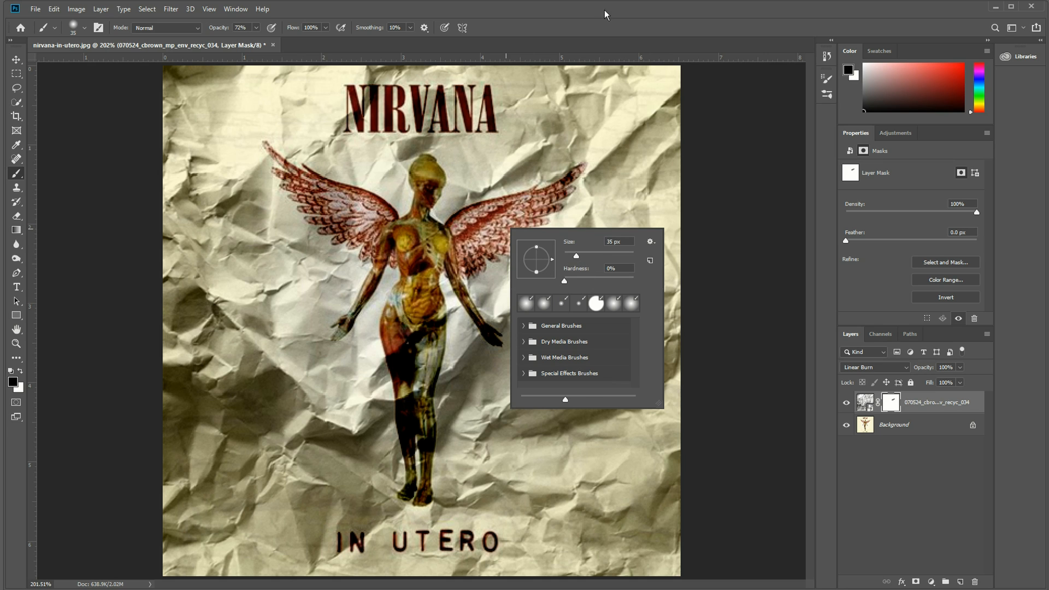
key(Escape)
key(bracketright)
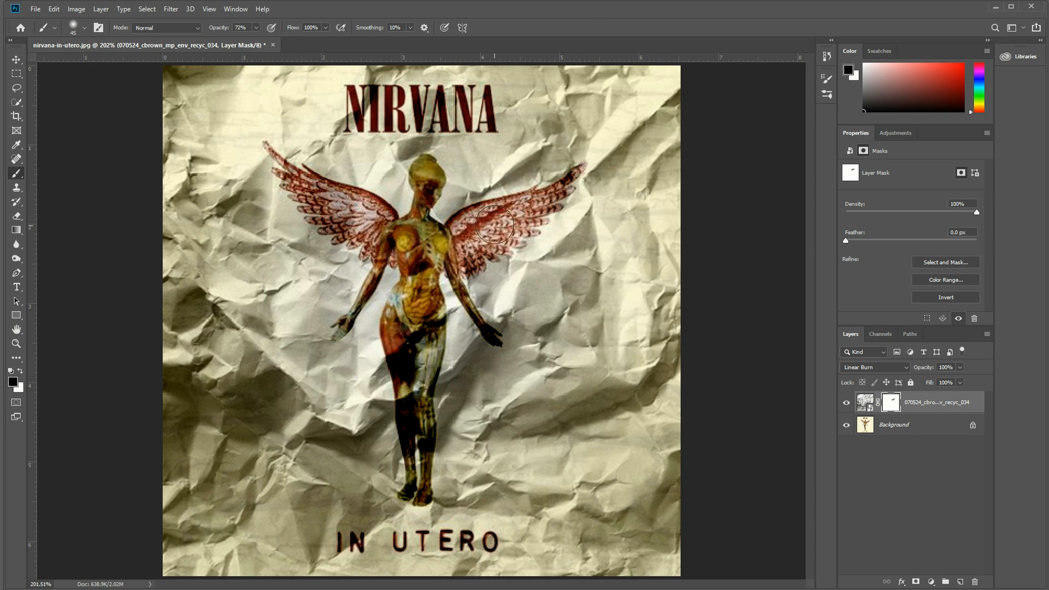
key(bracketleft)
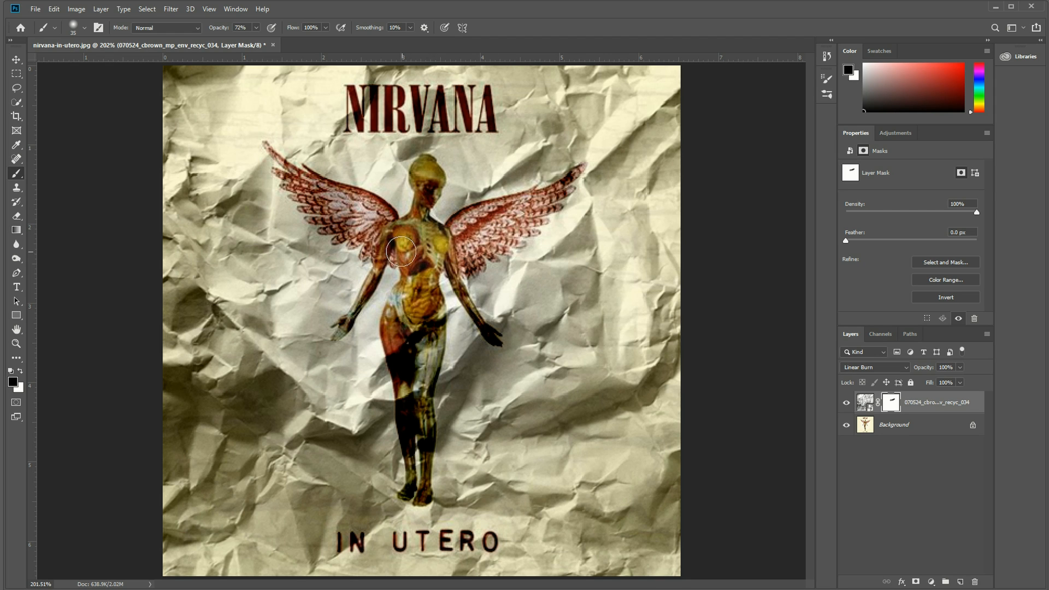
Paint black on the mask over the left-hand wing and from the figure's head down through the torso.
mouse_move(345, 207)
mouse_down()
mouse_move(321, 202)
mouse_move(397, 248)
mouse_move(369, 214)
mouse_move(318, 187)
mouse_move(391, 227)
mouse_up()
key(bracketleft)
mouse_move(424, 172)
mouse_down()
mouse_move(437, 244)
mouse_move(419, 265)
mouse_move(420, 304)
mouse_move(409, 302)
mouse_move(406, 324)
mouse_move(414, 364)
mouse_move(417, 333)
mouse_move(414, 411)
mouse_move(419, 327)
mouse_move(416, 359)
mouse_up()
Undo the last stroke and paint the figure's lower legs black on the mask with a smaller brush of about 9 px.
key(bracketright)
key(bracketleft)
key(ctrl+z)
mouse_move(424, 426)
mouse_down()
mouse_move(422, 501)
mouse_move(427, 417)
mouse_move(432, 450)
mouse_move(414, 417)
mouse_move(408, 440)
mouse_move(404, 411)
mouse_move(404, 498)
mouse_move(409, 441)
mouse_up()
key([)
key([)
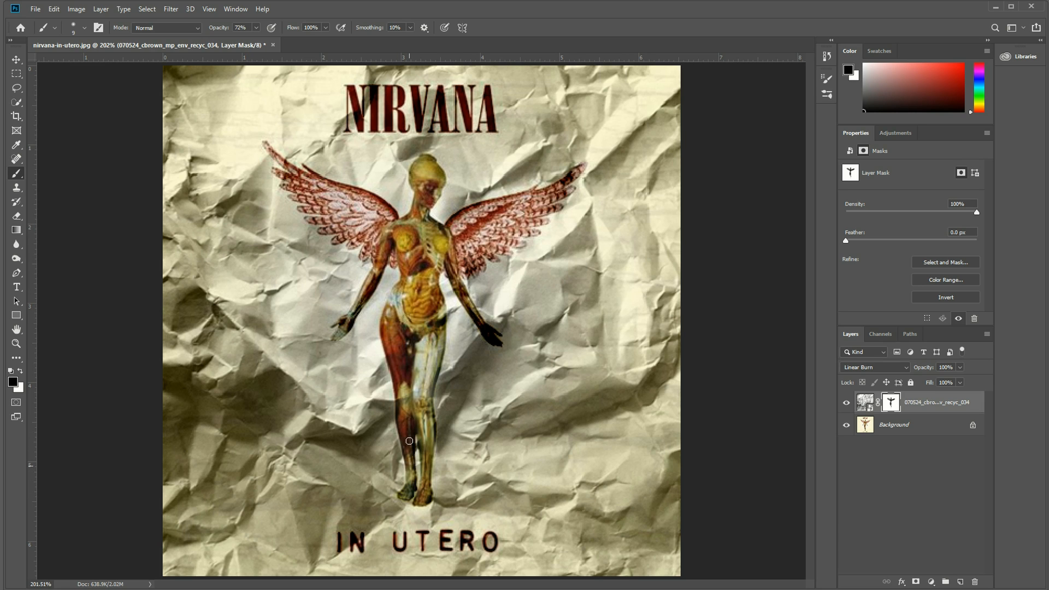
key(bracketright)
key(bracketleft)
key(bracketleft)
Paint black on the mask along both of the figure's arms and over the tip of the right-hand wing.
mouse_move(386, 241)
mouse_down()
mouse_move(341, 335)
mouse_move(358, 303)
mouse_up()
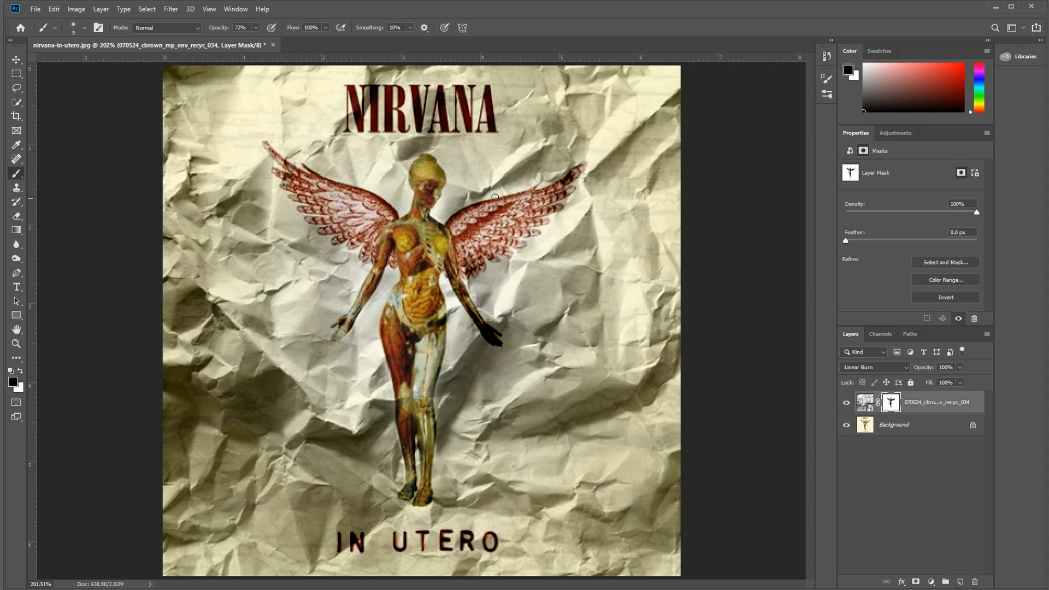
mouse_move(562, 183)
mouse_down()
mouse_move(573, 174)
mouse_move(558, 190)
mouse_up()
mouse_move(450, 268)
mouse_down()
mouse_move(492, 340)
mouse_move(487, 333)
mouse_up()
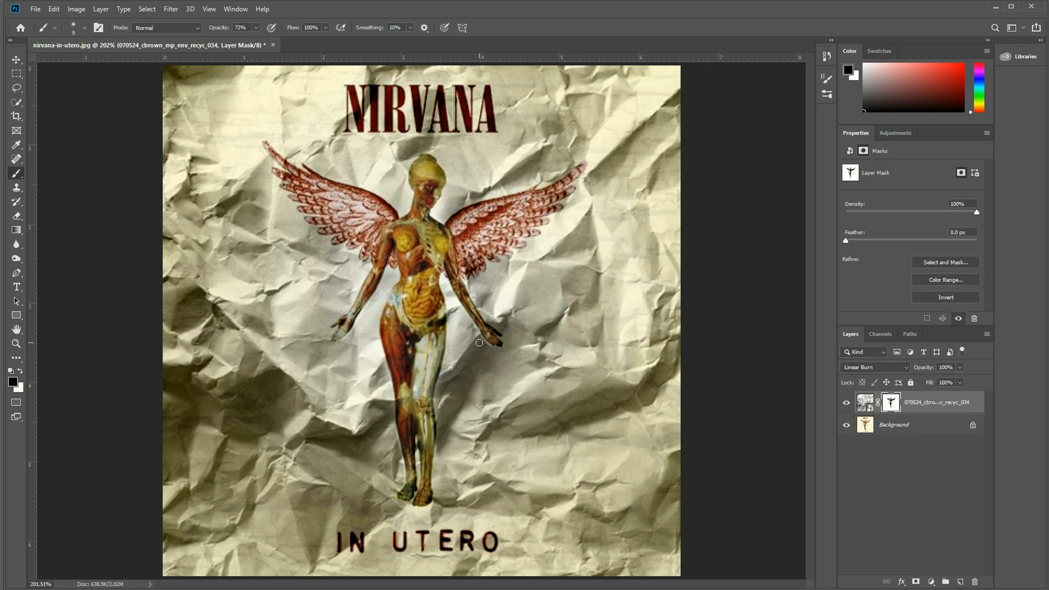
Inspect the crumpled paper layer's mask on its own and return to the composite image.
key(x)
key(x)
alt+click(891, 404)
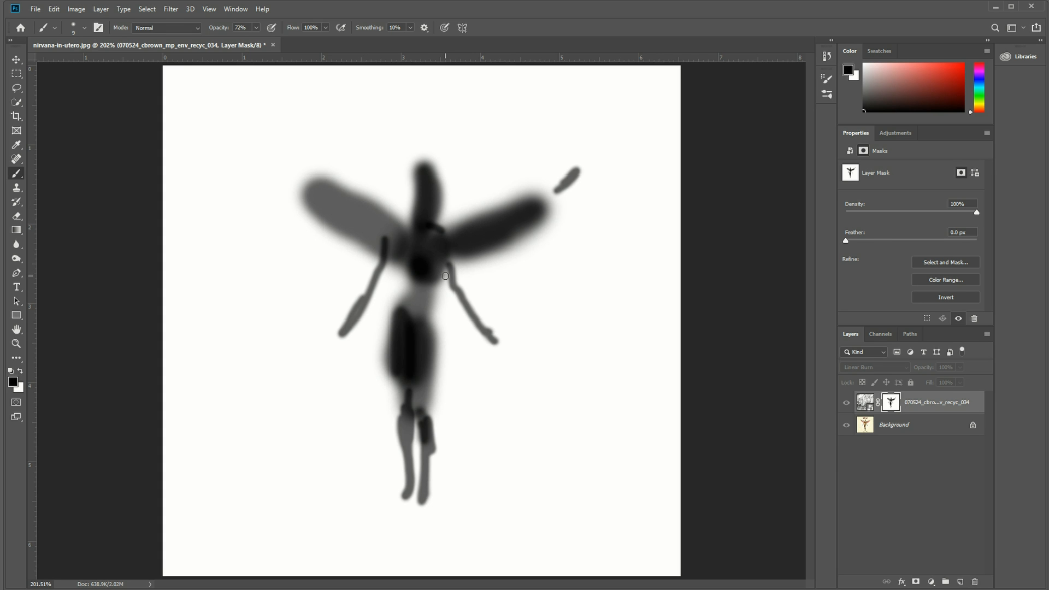
alt+click(891, 405)
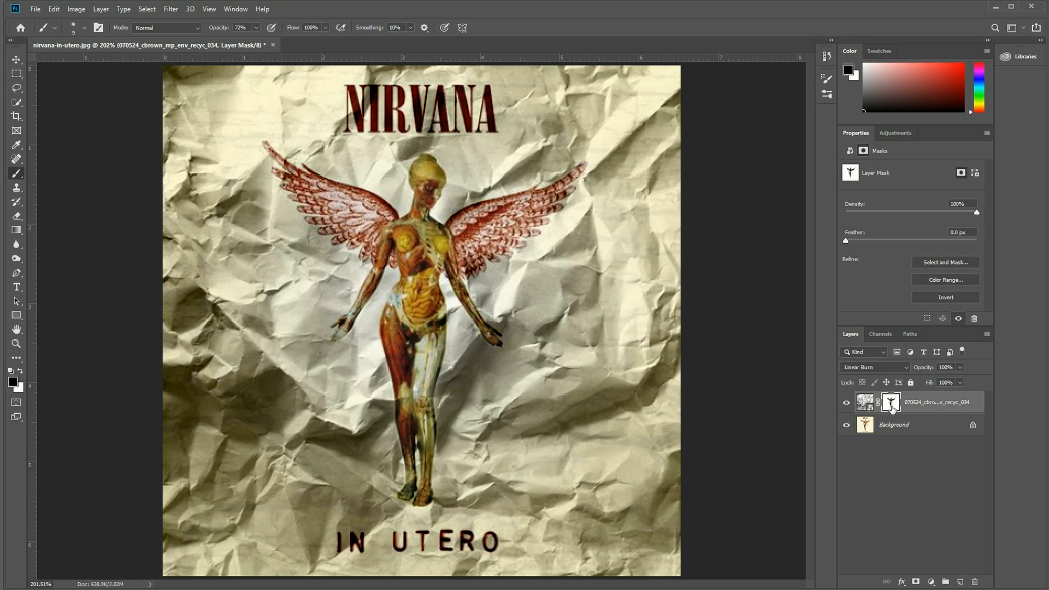
Compare the winged figure with the crumpled paper layer's mask disabled and enabled.
shift+click(891, 405)
shift+click(891, 405)
shift+click(891, 406)
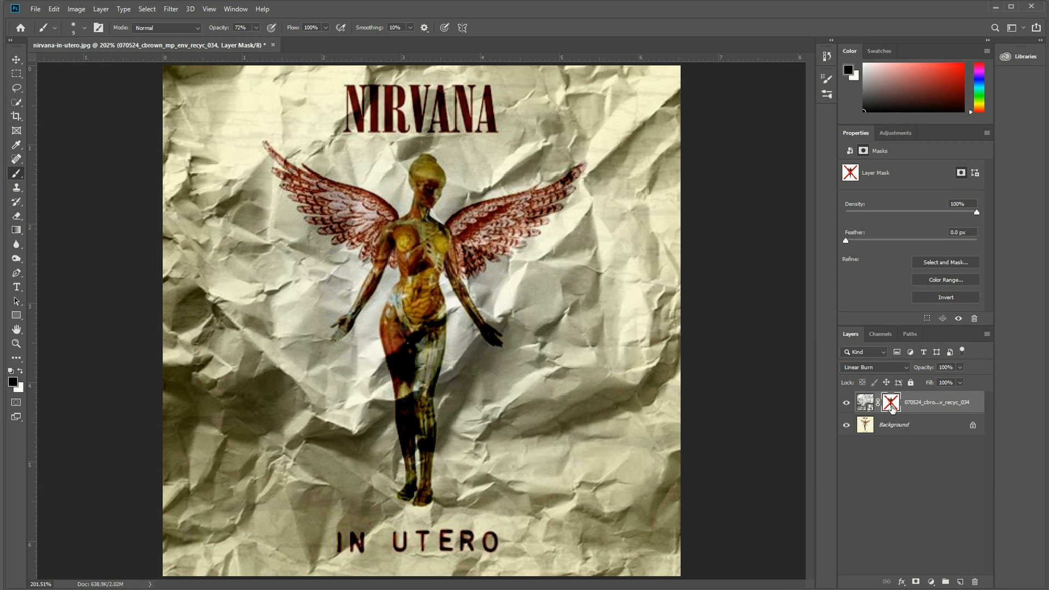
shift+click(891, 406)
shift+click(891, 405)
shift+click(891, 405)
shift+click(891, 406)
shift+click(891, 405)
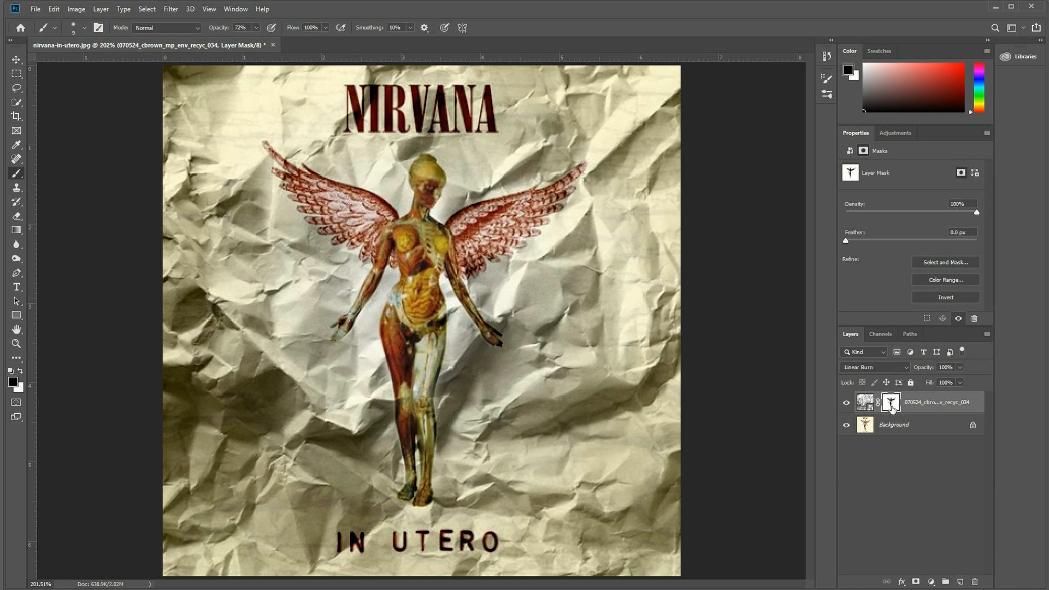
shift+click(891, 405)
shift+click(891, 405)
shift+click(891, 405)
shift+click(891, 406)
shift+click(891, 405)
shift+click(891, 405)
shift+click(891, 405)
shift+click(891, 405)
Target the crumpled paper layer's image instead of its mask and lower the layer's opacity to 70%.
key(ctrl+2)
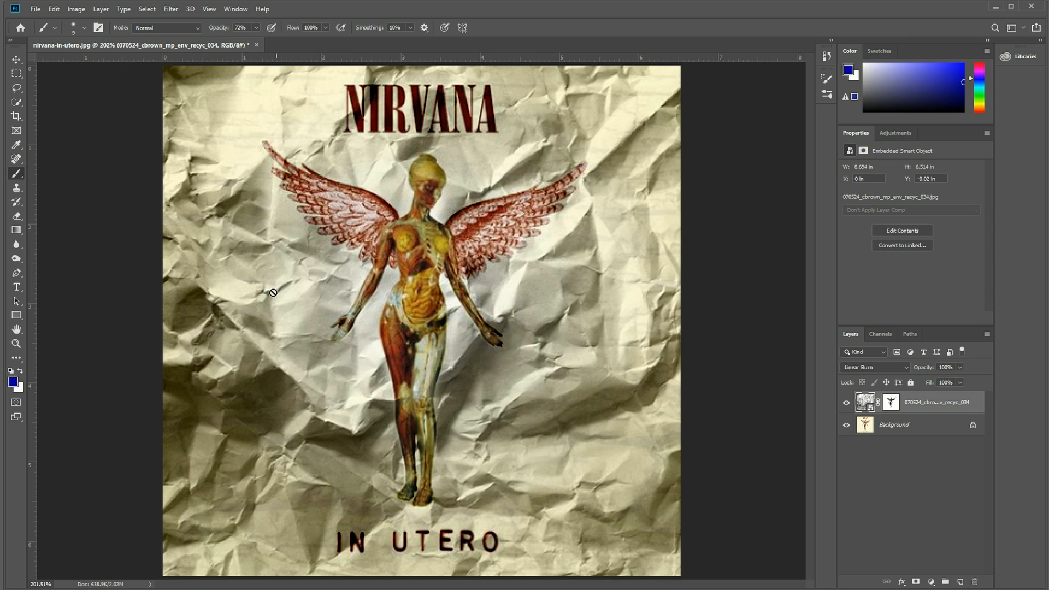
click(847, 403)
click(847, 403)
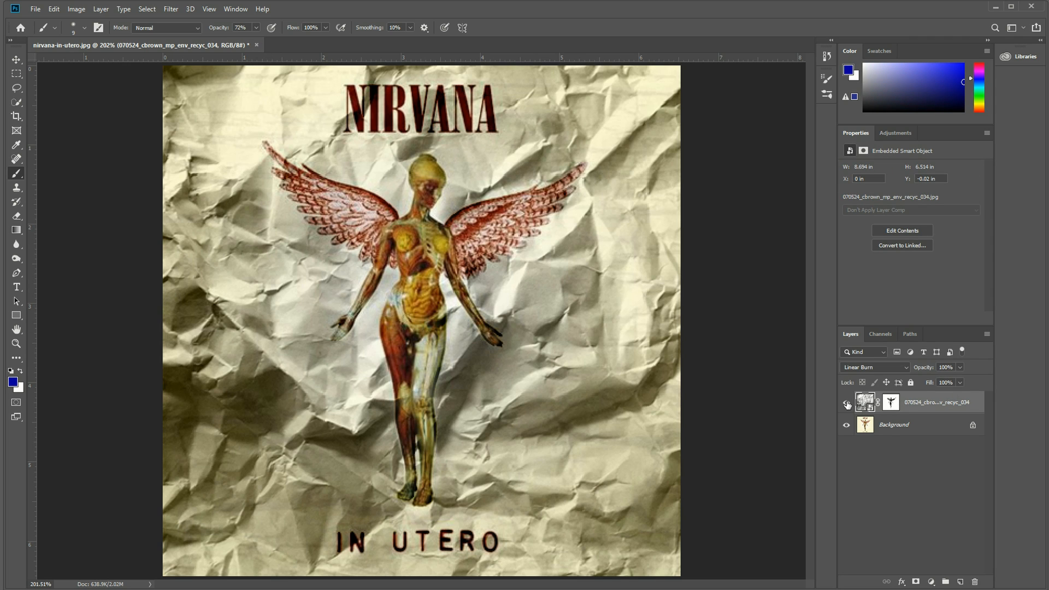
click(960, 367)
drag(962, 379, 946, 382)
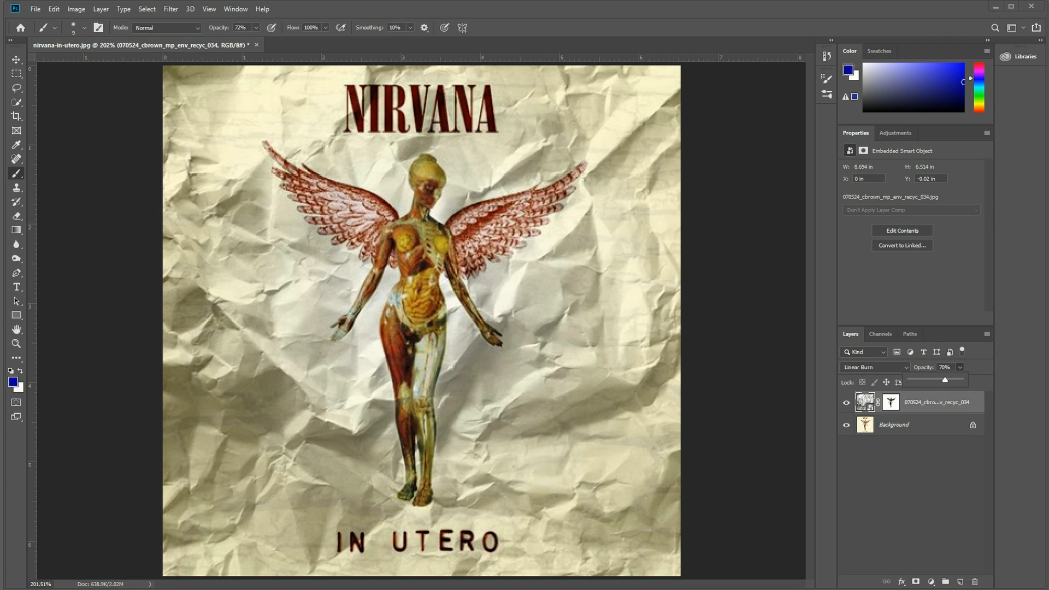
Place the dx-sunburst-shape-grunge image, scale it to about 148% and centre its rays so it covers the whole album cover.
drag(488, 508, 415, 326)
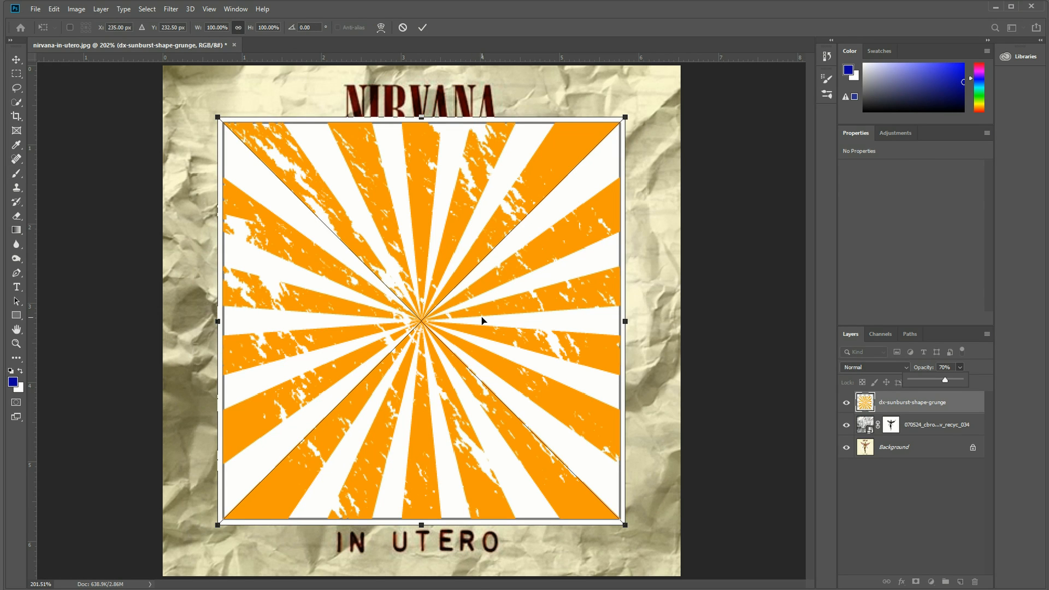
key(ctrl+1)
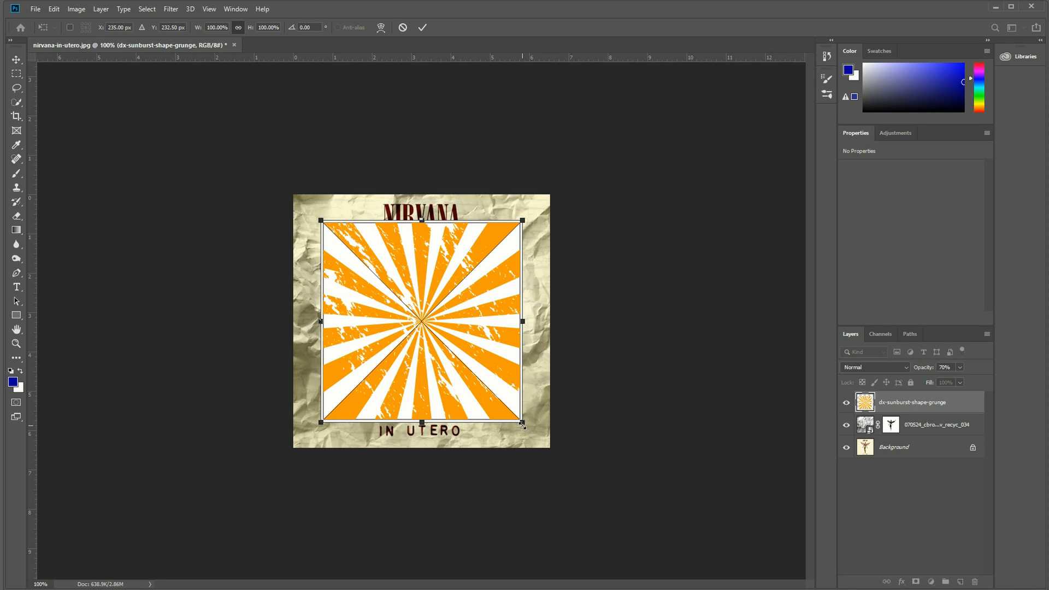
drag(522, 424, 619, 517)
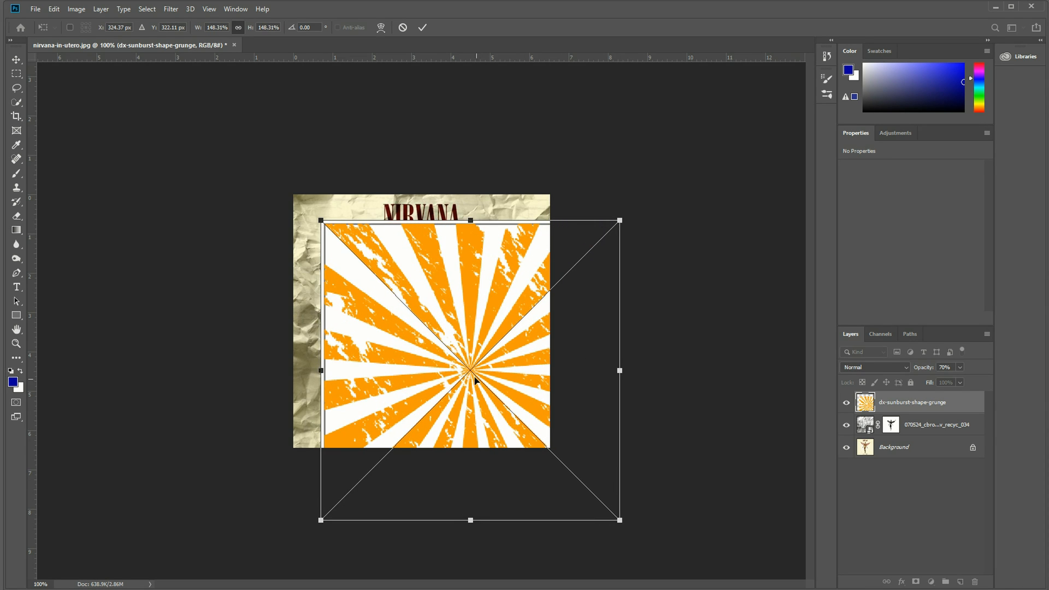
drag(464, 370, 415, 333)
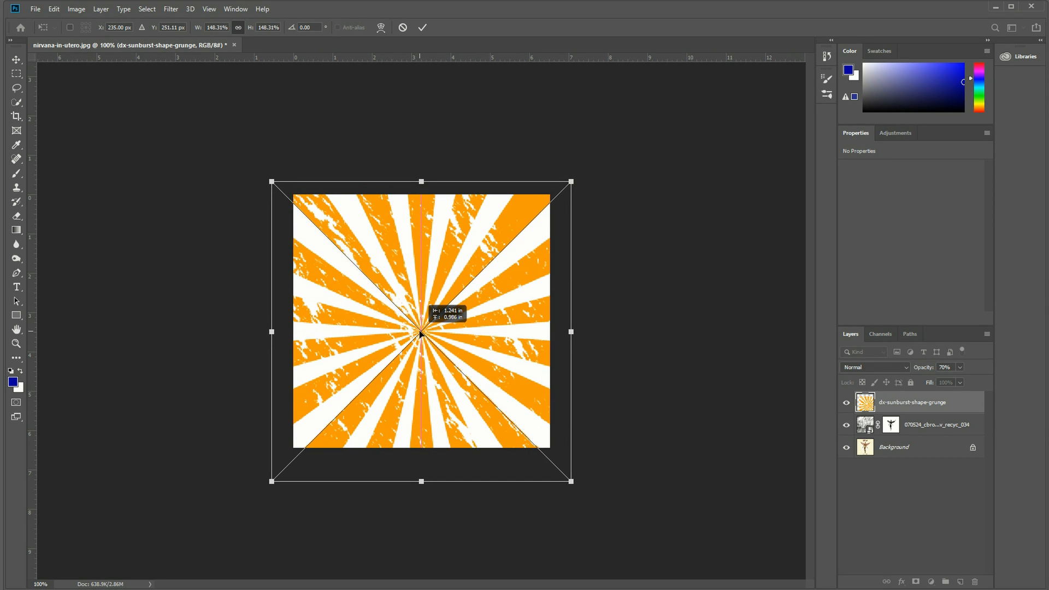
Try Darker Color on the sunburst layer, settle on the Multiply blend mode and lower the layer's opacity to 58%.
click(870, 367)
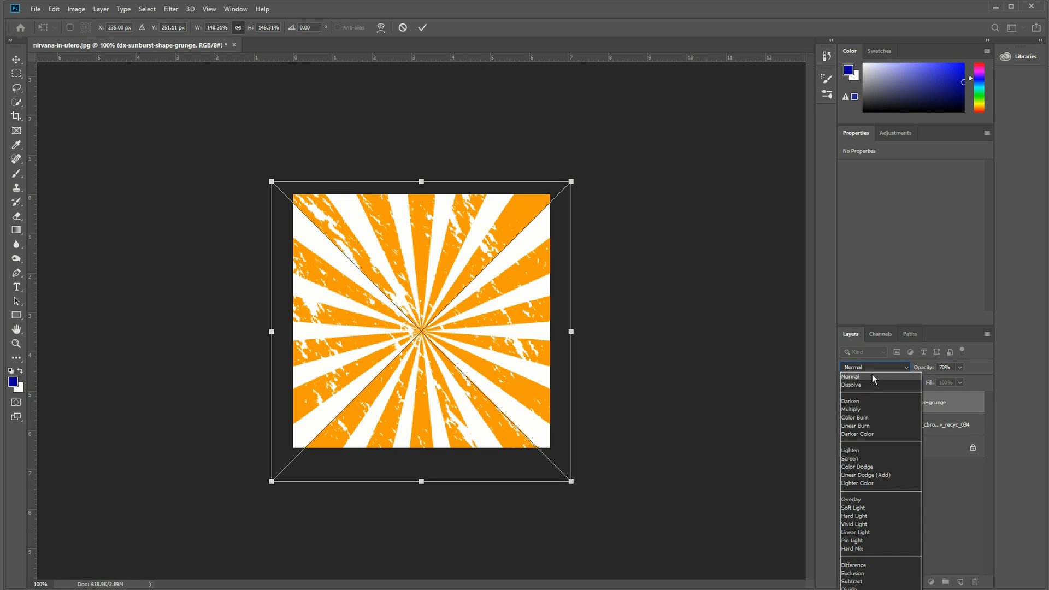
click(864, 434)
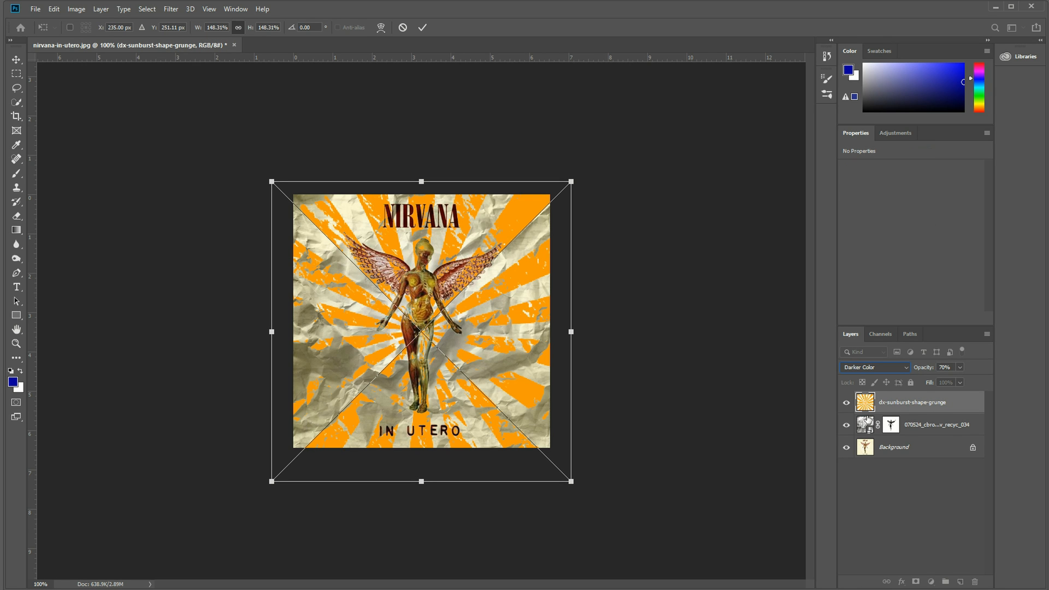
click(867, 370)
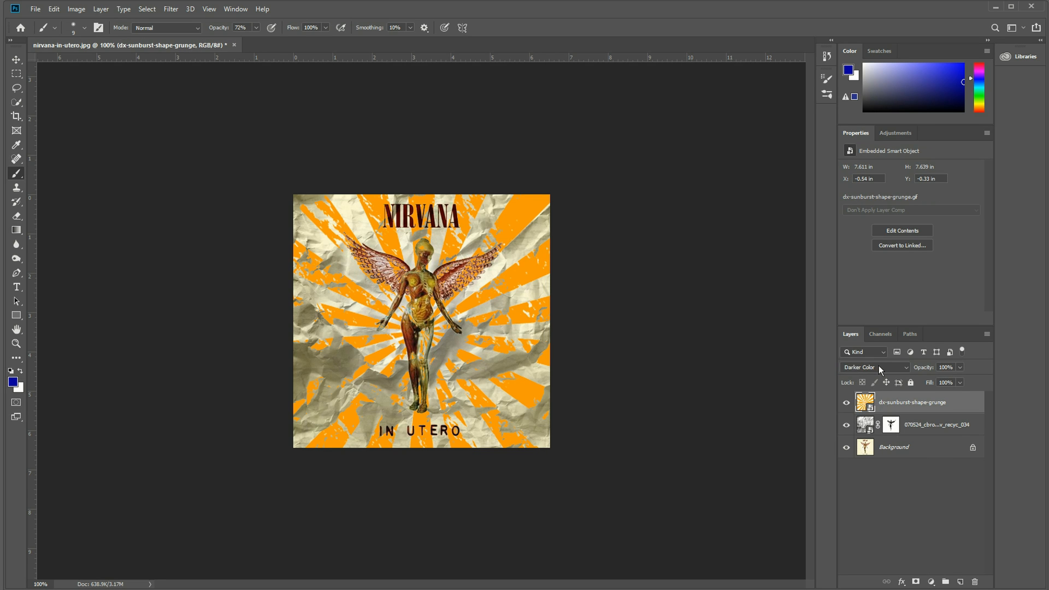
click(879, 367)
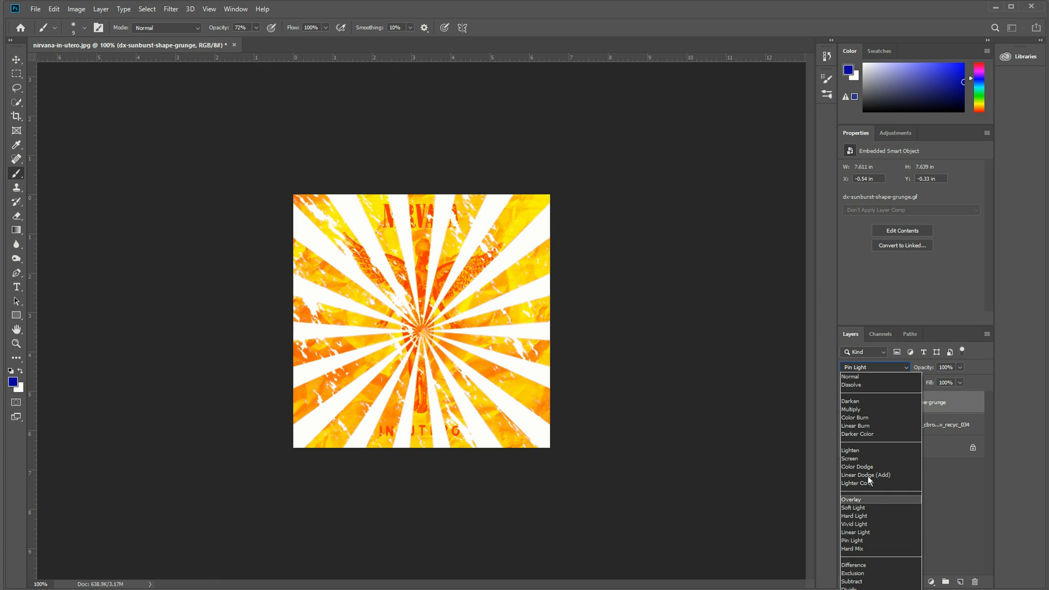
click(850, 409)
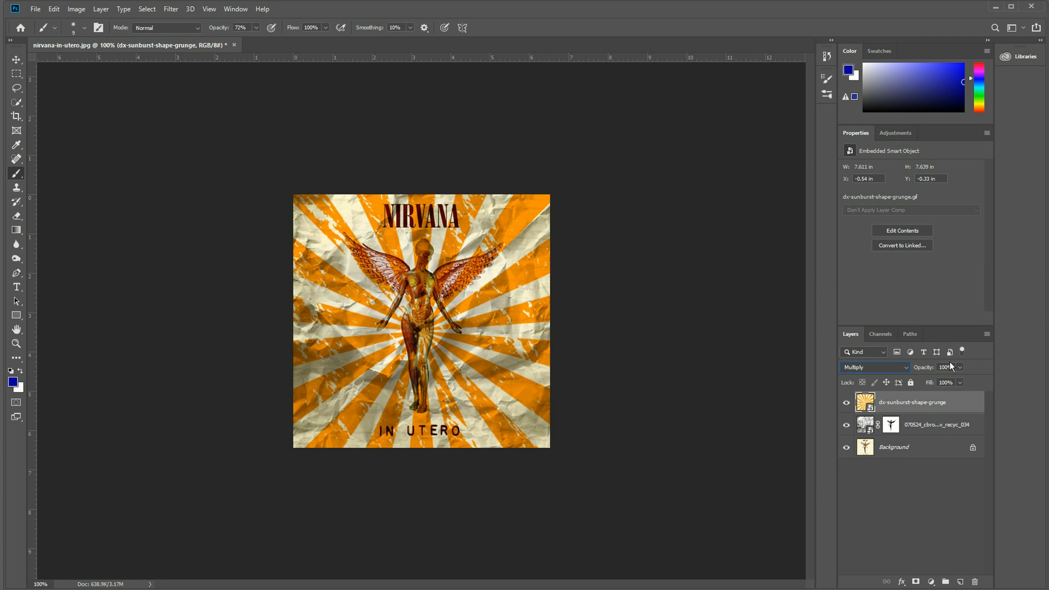
drag(960, 367, 935, 385)
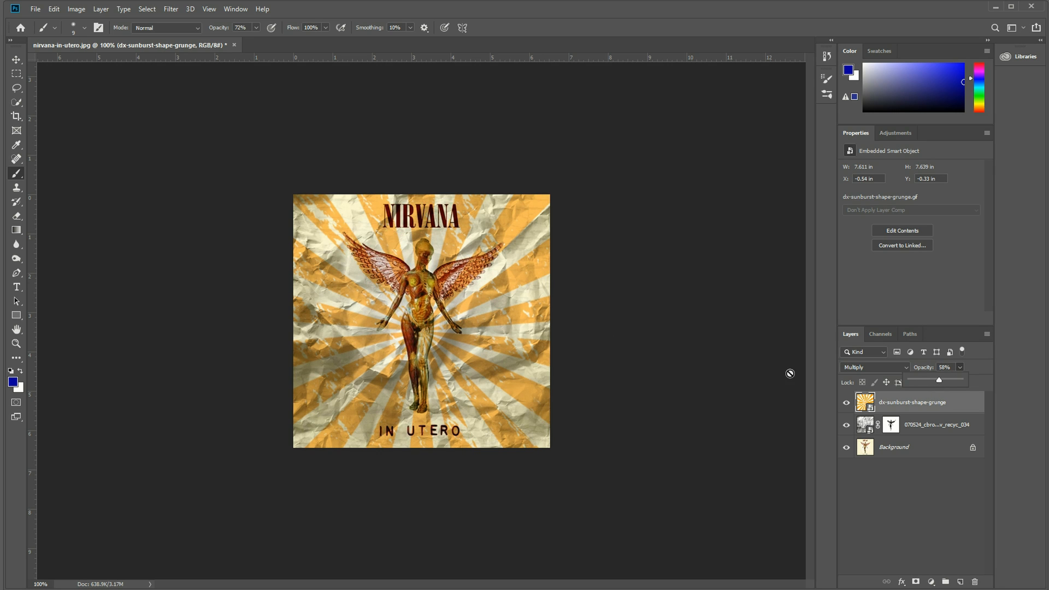
Display the crumpled paper layer's mask on its own, select all of it and copy it.
key(ctrl+plus)
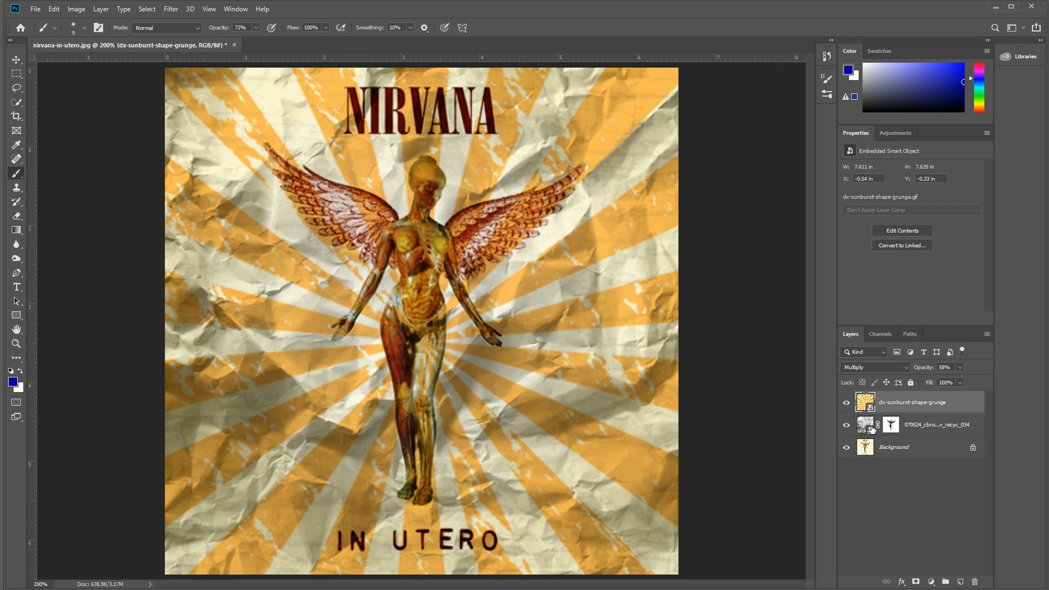
alt+click(894, 426)
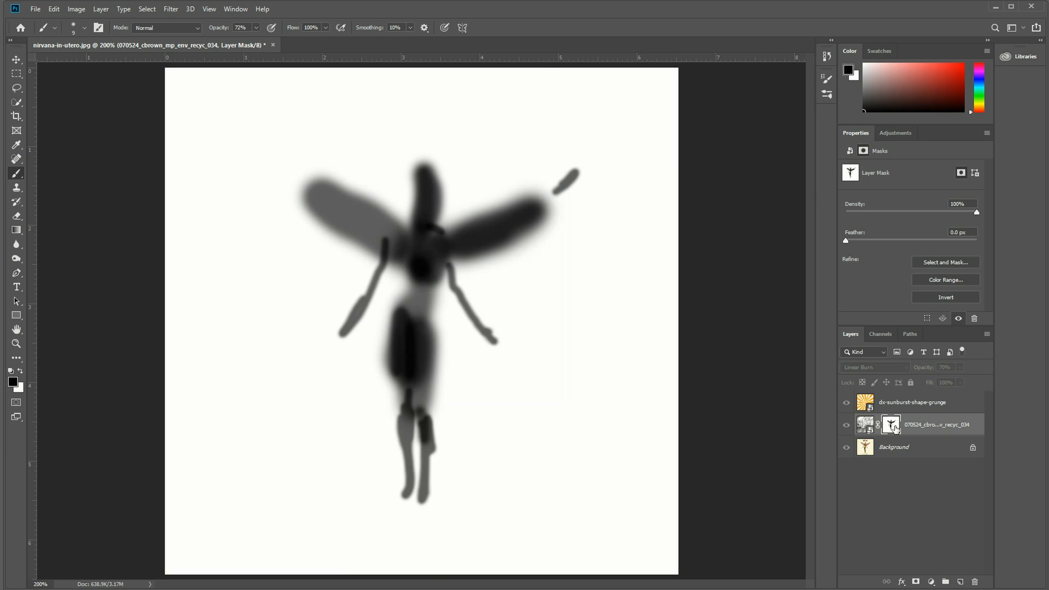
alt+click(894, 426)
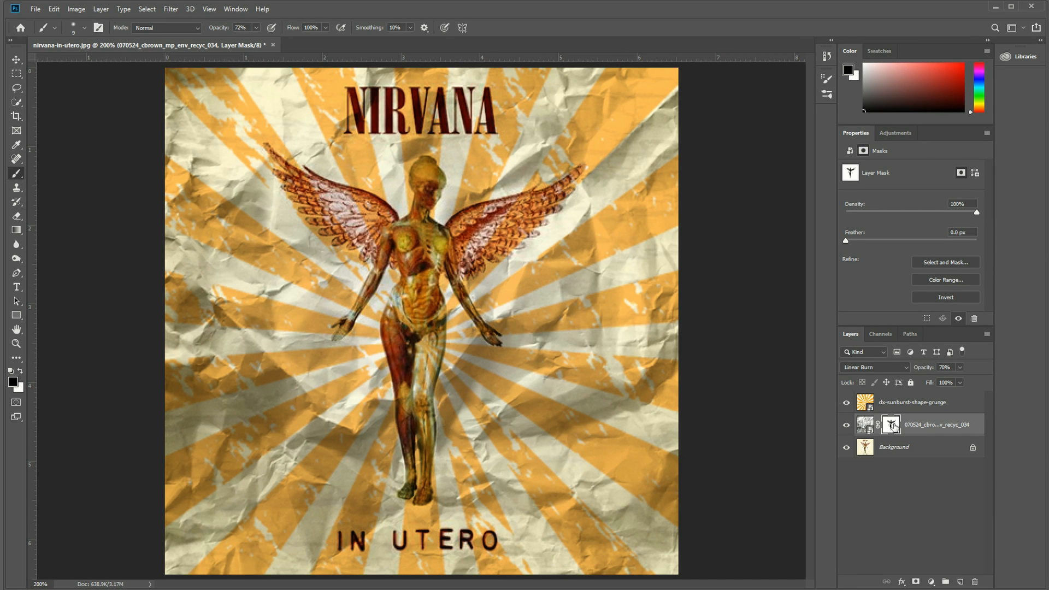
alt+click(894, 425)
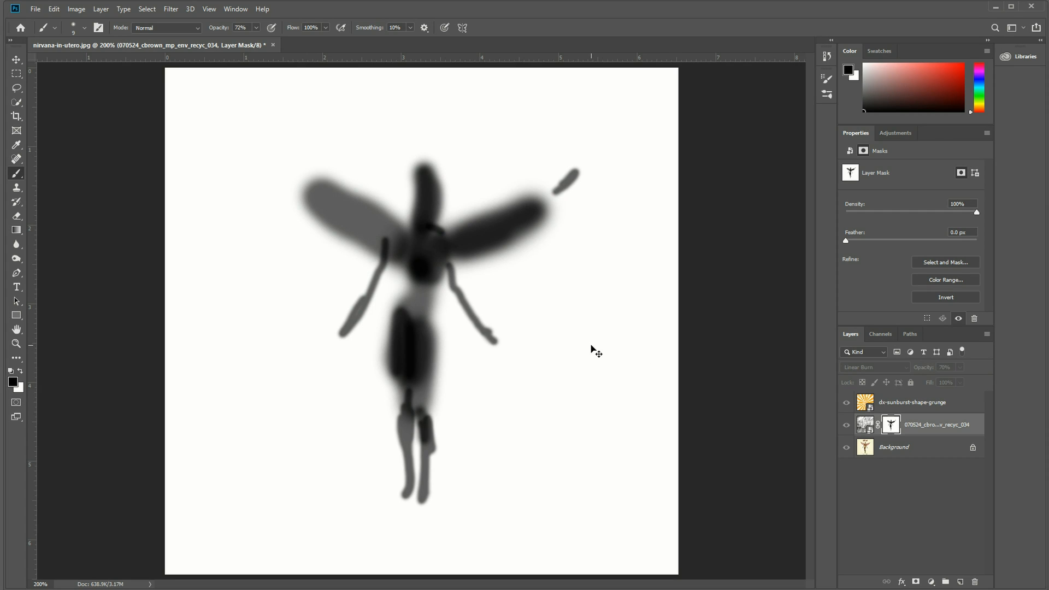
key(ctrl+a)
click(150, 11)
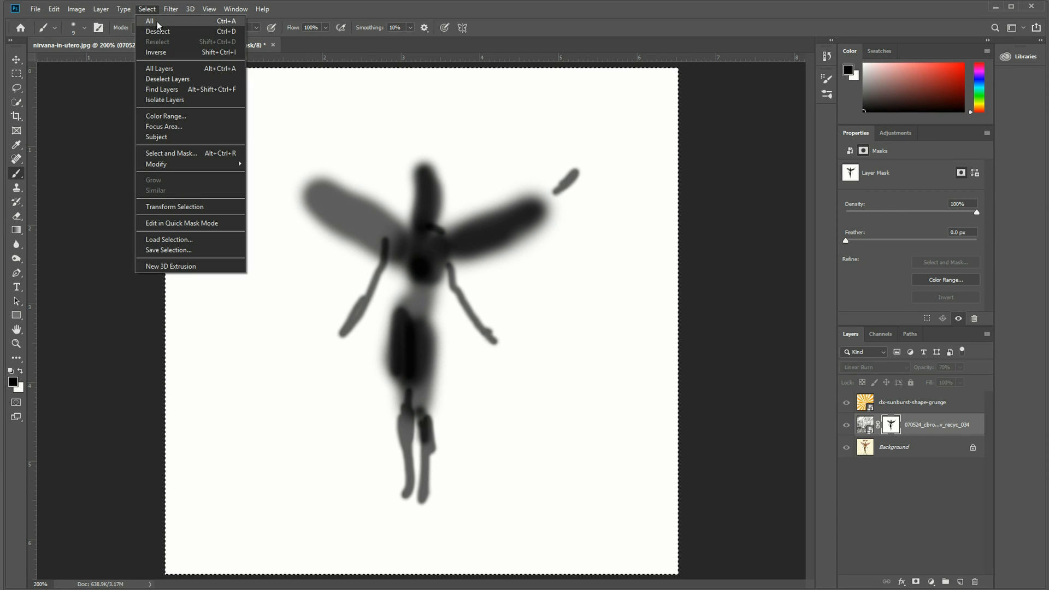
click(536, 21)
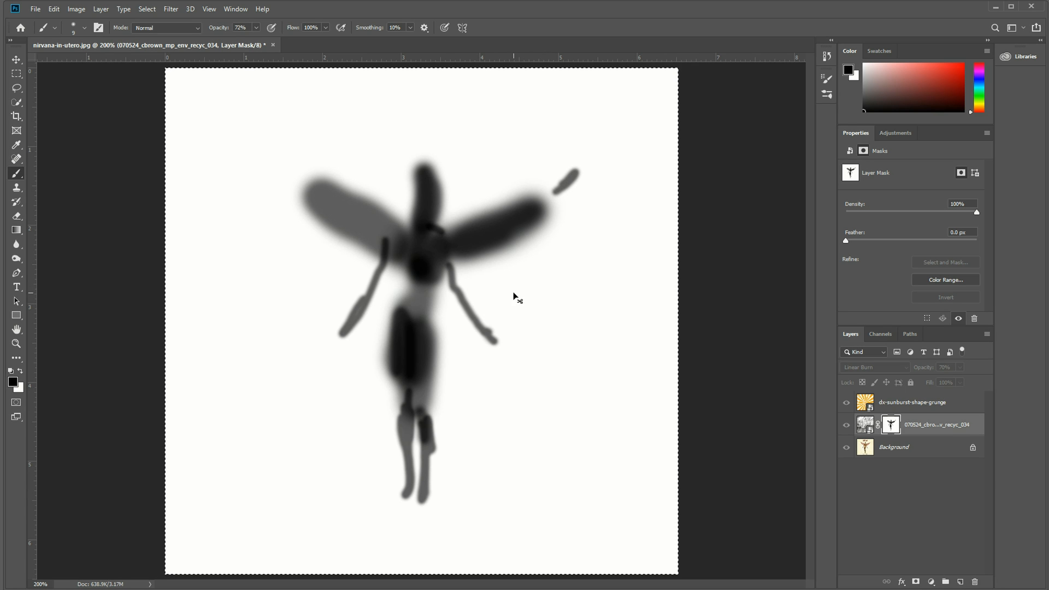
Add a layer mask to the sunburst layer, paste the copied figure mask into it and return to the composite image.
click(866, 403)
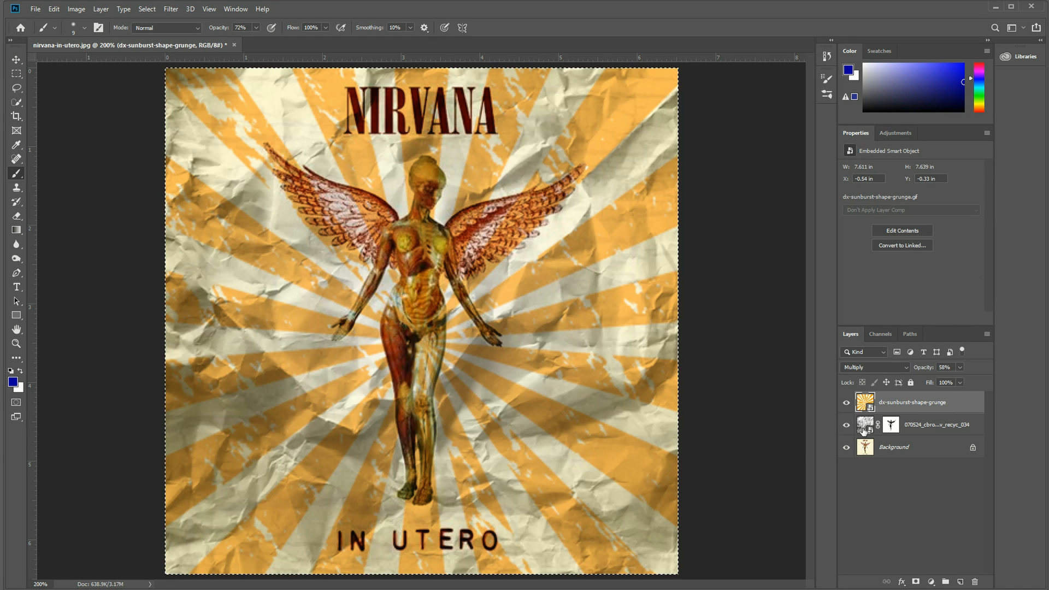
click(916, 582)
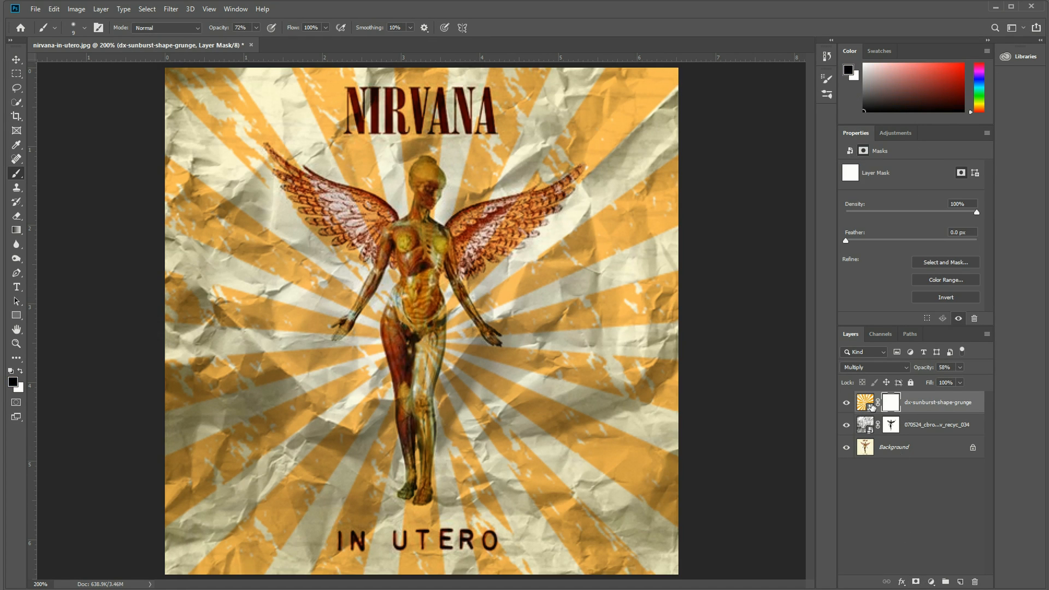
alt+click(892, 408)
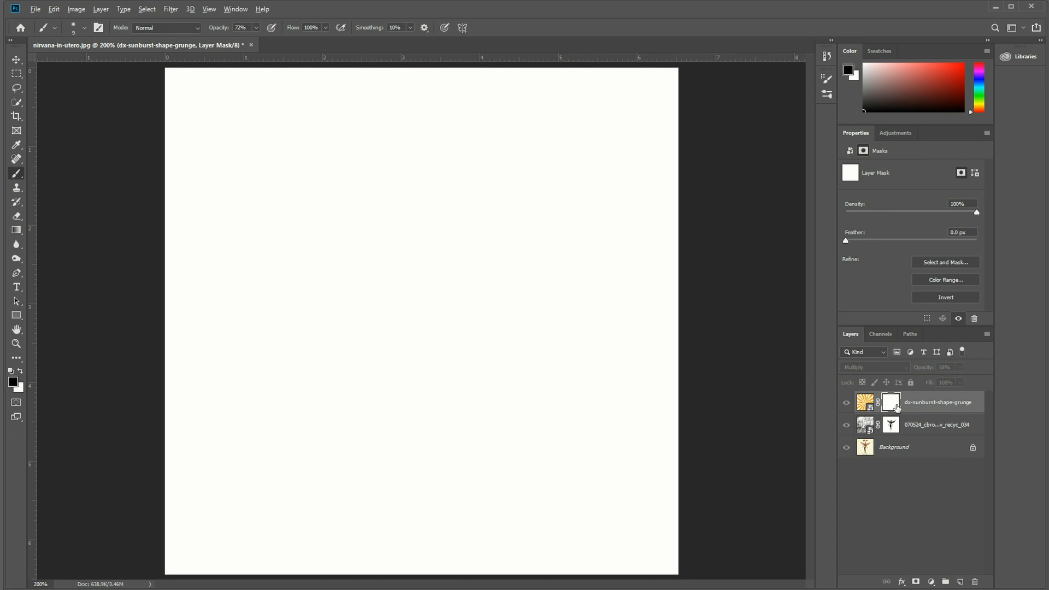
alt+click(895, 408)
alt+click(894, 407)
key(ctrl+v)
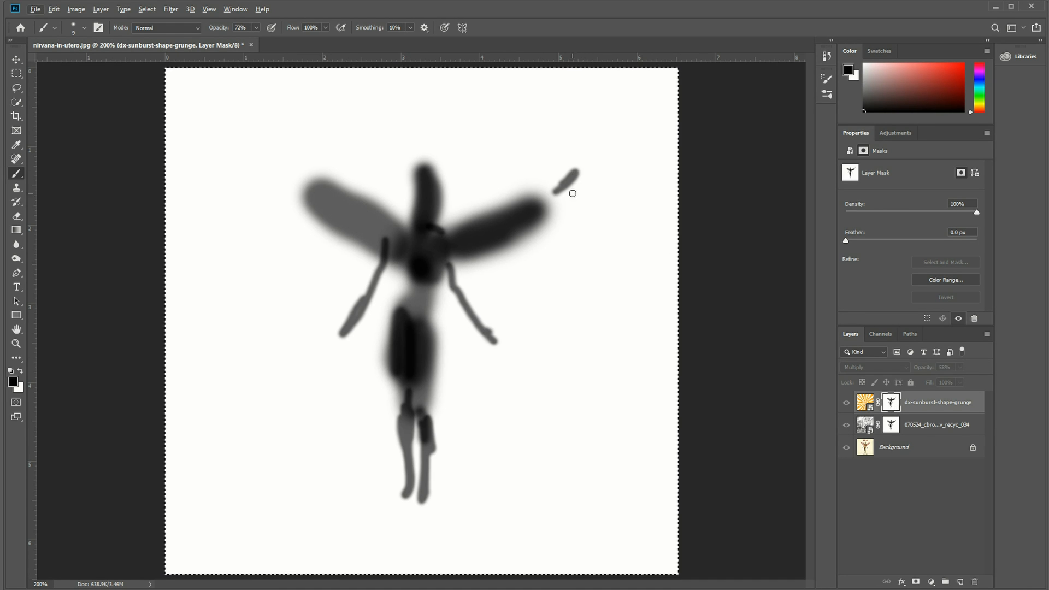
alt+click(892, 403)
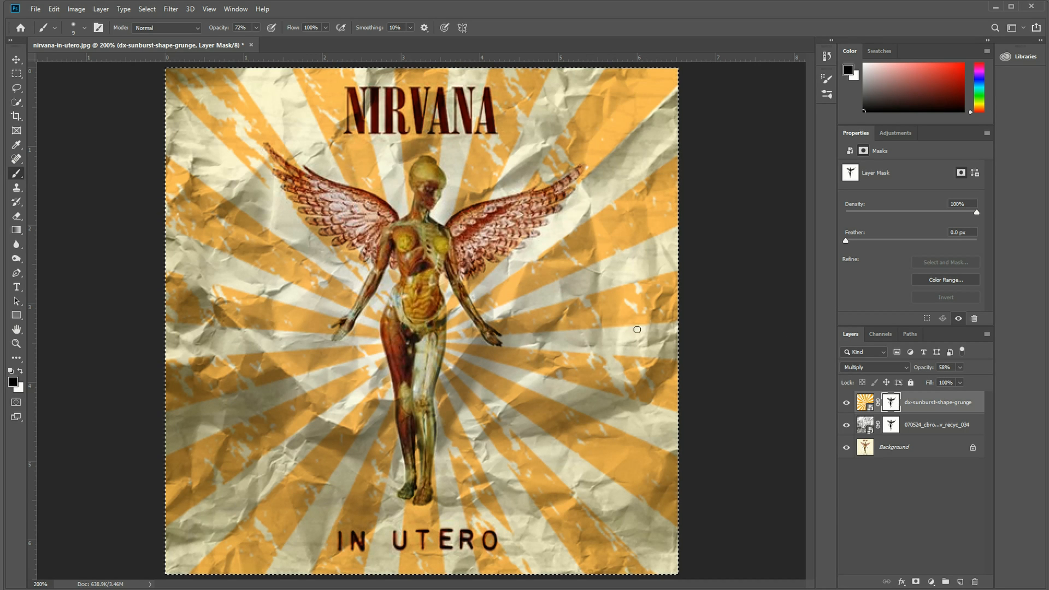
Check the sunburst mask by disabling and re-enabling it, clear the selection and set the sunburst layer's opacity to 60%.
shift+click(893, 408)
shift+click(893, 408)
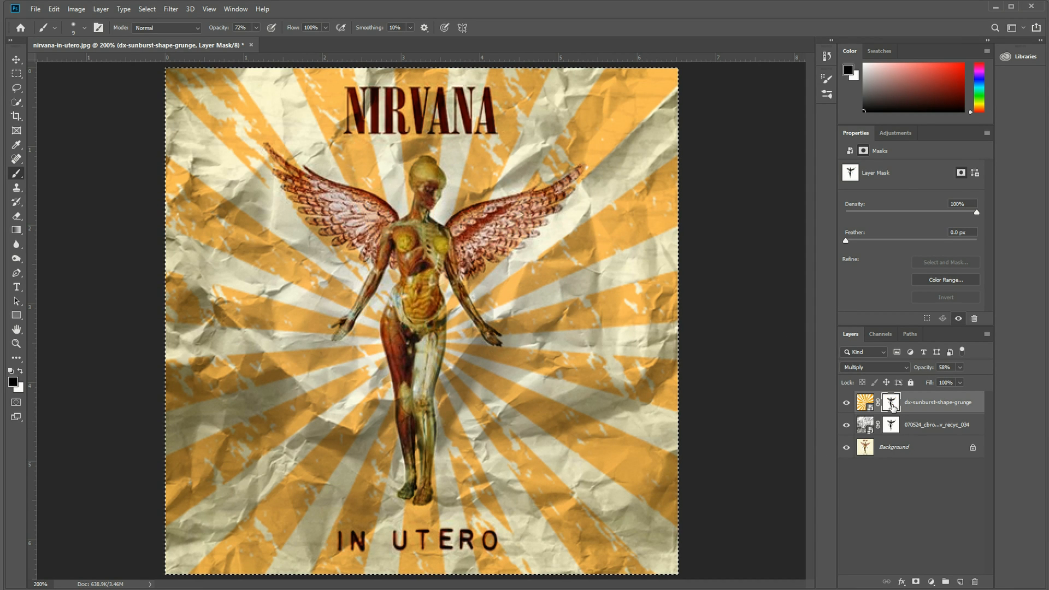
shift+click(893, 408)
shift+click(893, 408)
shift+click(892, 407)
shift+click(892, 407)
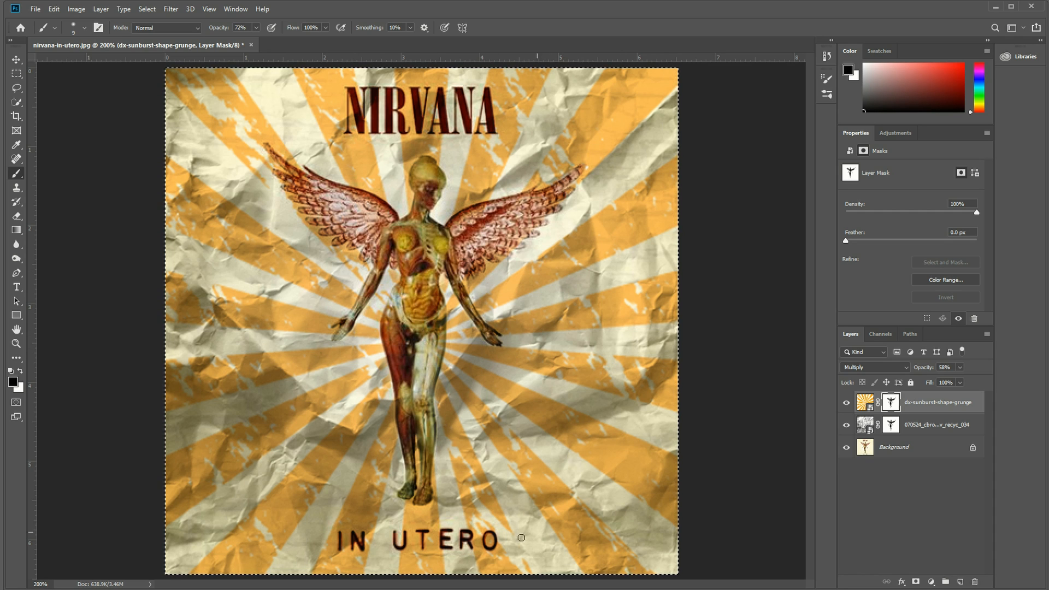
key(ctrl+d)
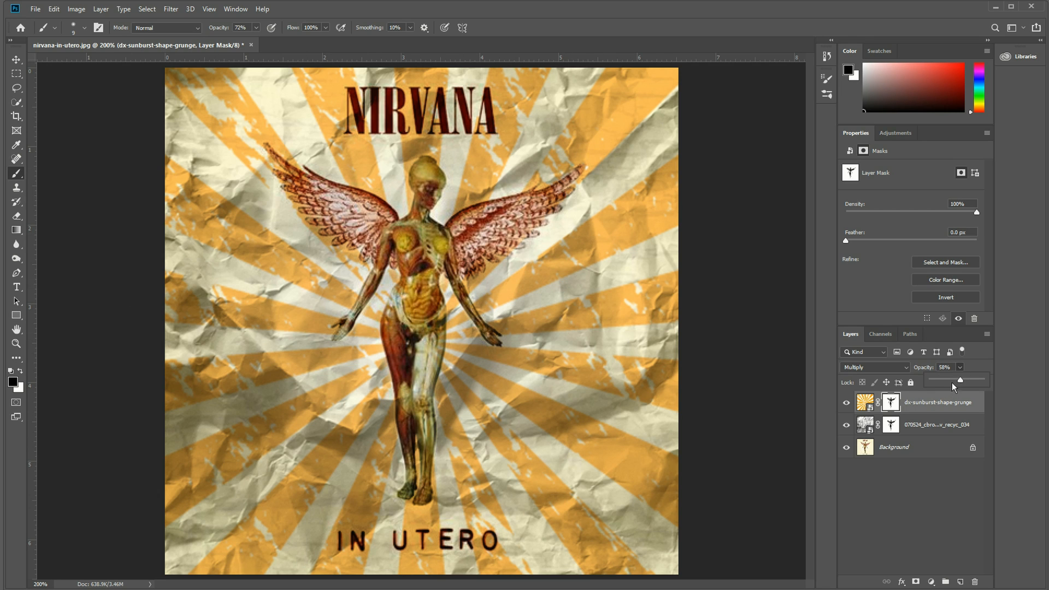
drag(963, 379, 970, 378)
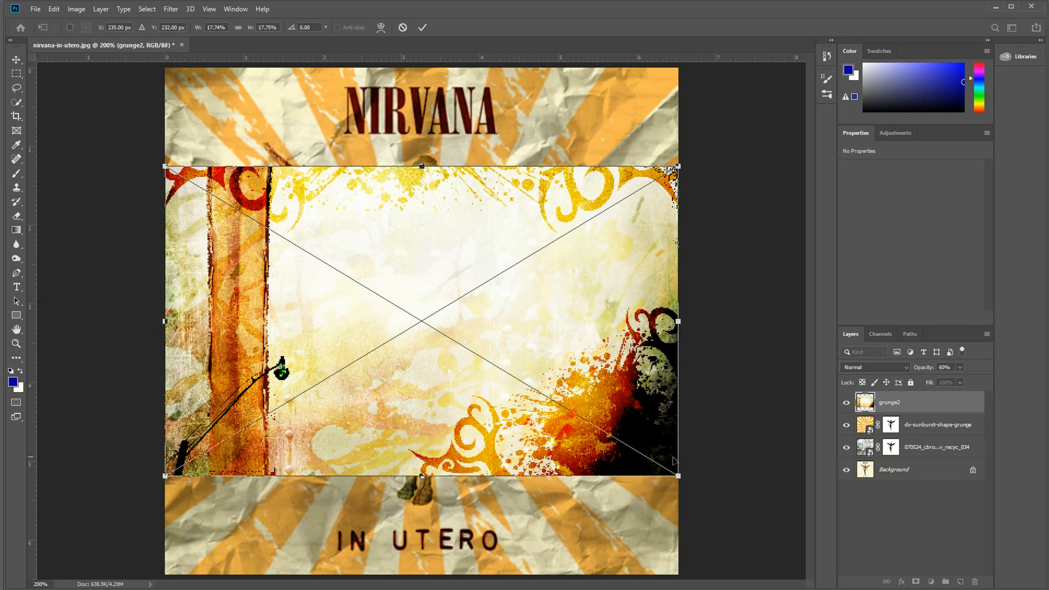
Place the grunge2 image above the sunburst layer and set its blend mode to Color Burn.
key(Return)
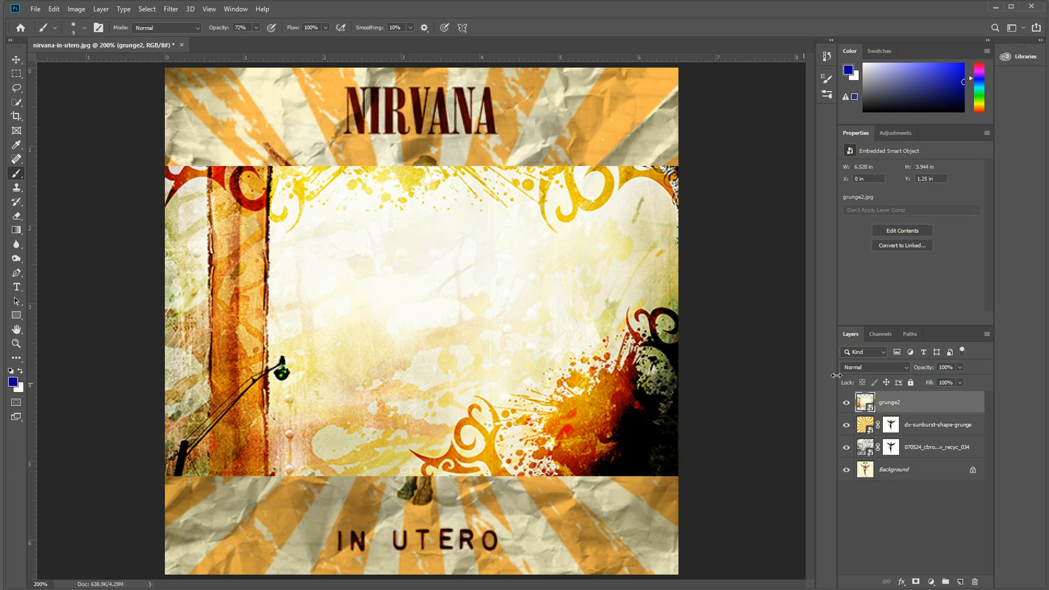
click(869, 367)
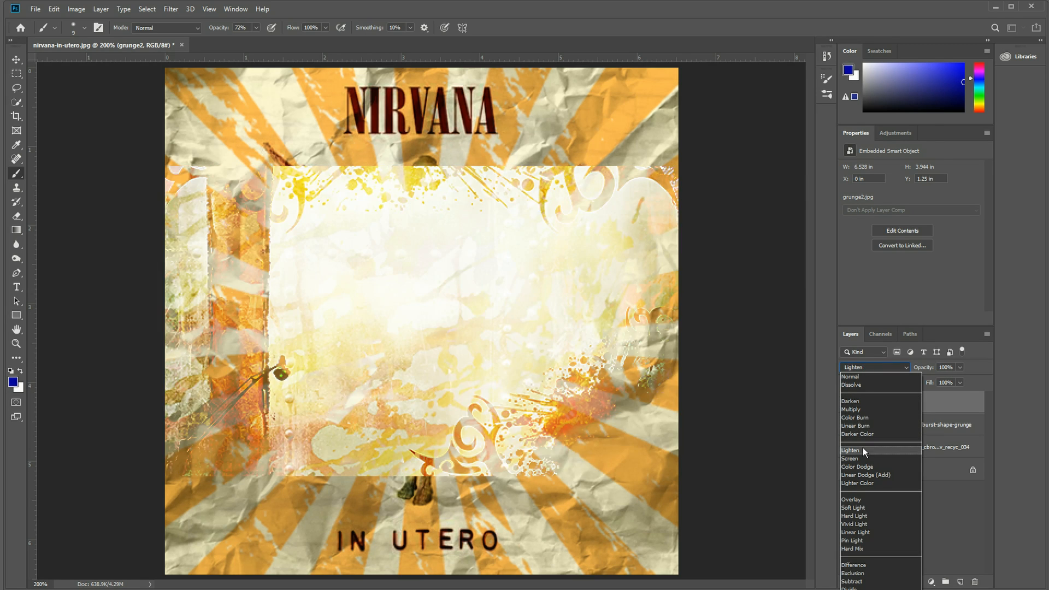
click(856, 418)
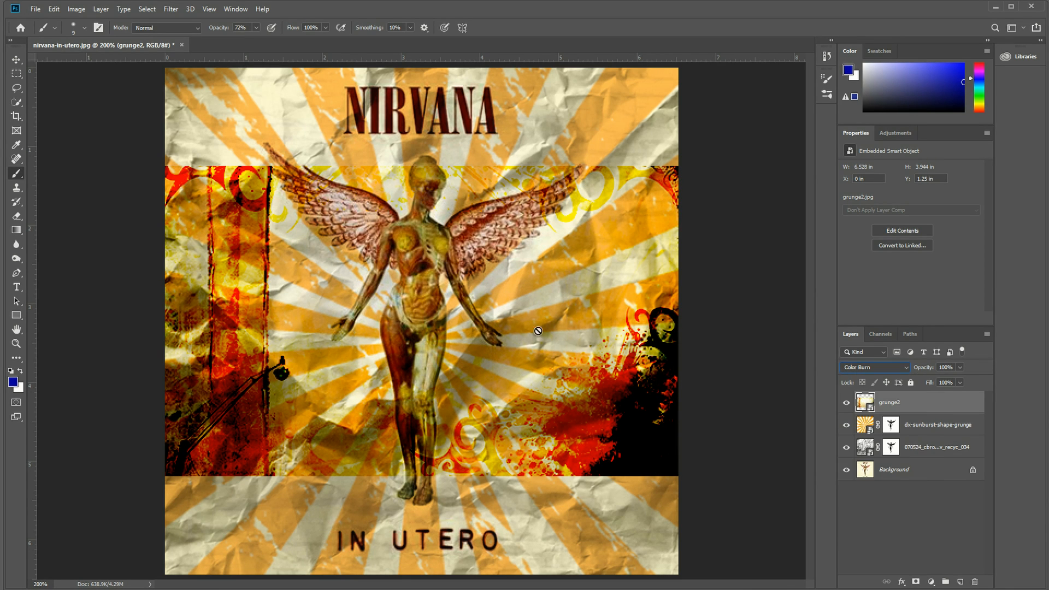
Scale the grunge2 layer up to about 33.5% and position it so it covers the entire album cover.
key(ctrl+t)
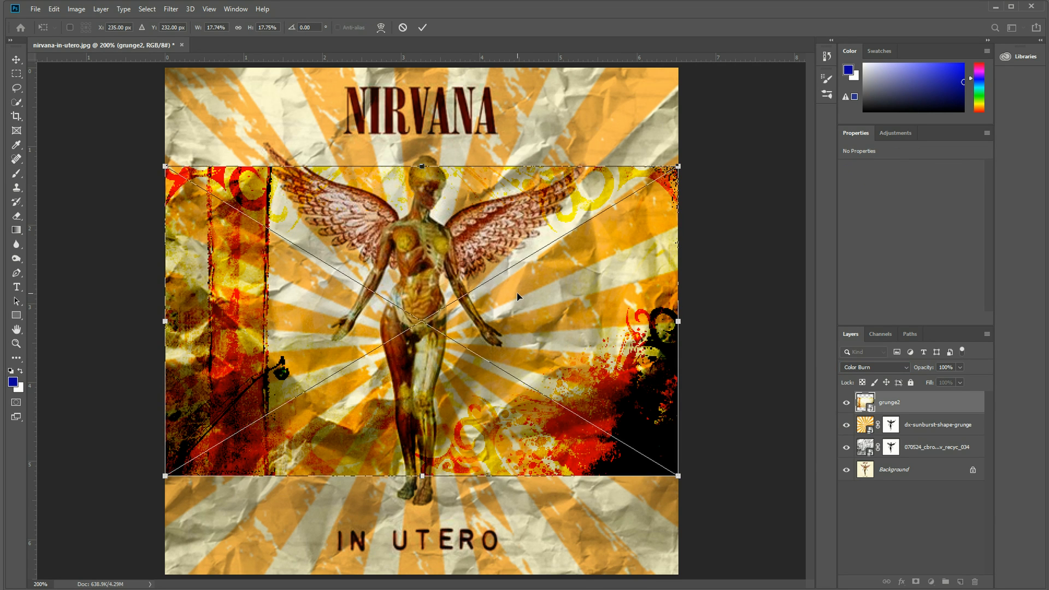
key(ctrl+minus)
key(ctrl+minus)
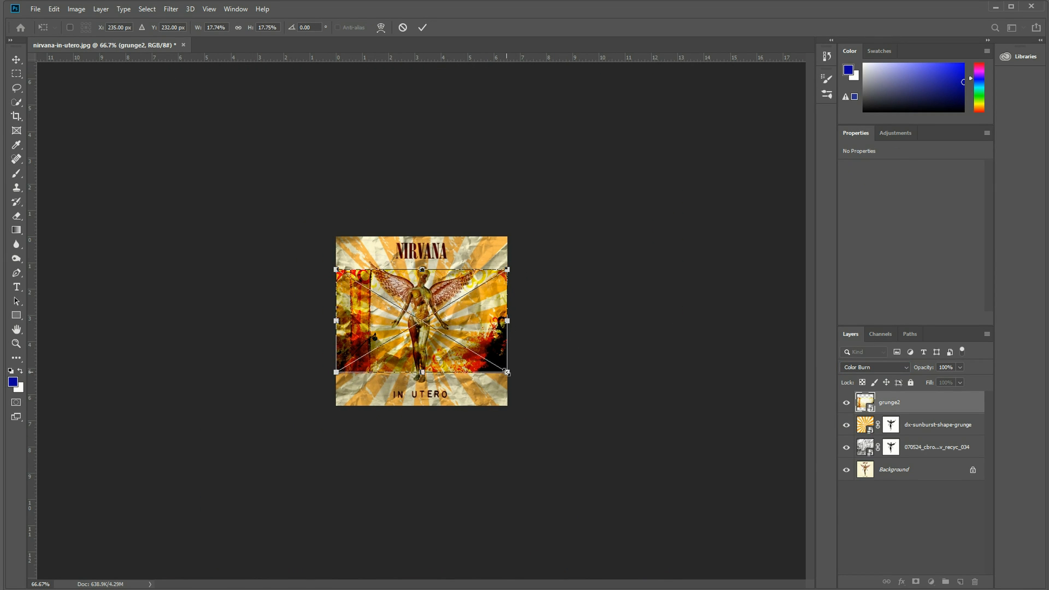
drag(507, 373, 659, 462)
drag(440, 373, 397, 329)
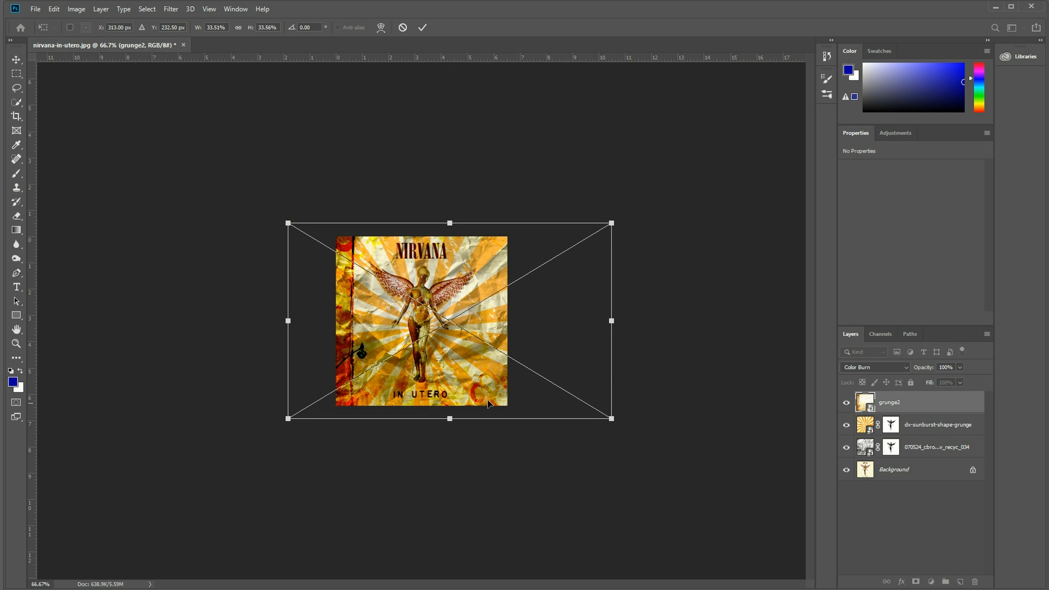
key(Return)
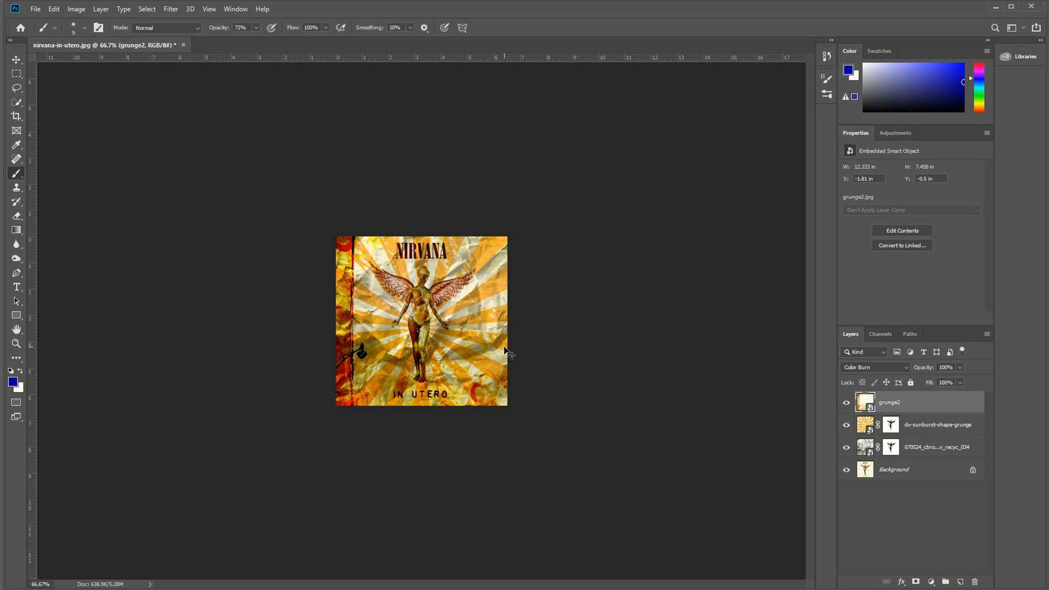
Reduce the grunge2 layer's opacity to 53% to soften the grunge framing over the album cover.
key(ctrl+0)
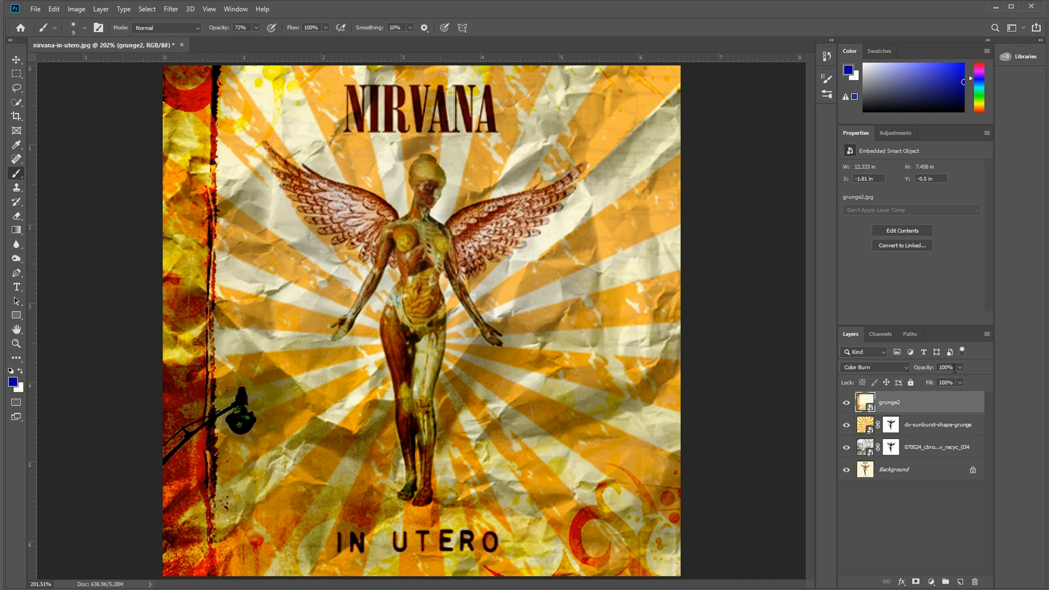
click(960, 367)
drag(953, 380, 936, 382)
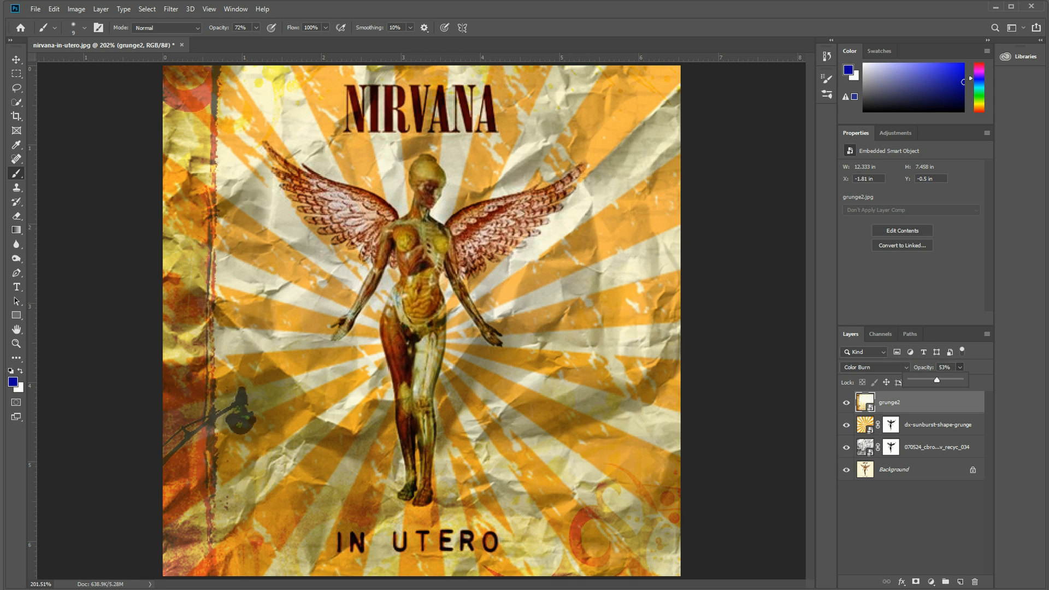
Rename the grunge2 layer as "framing".
click(870, 405)
double_click(887, 405)
text(framing)
key(Return)
Rename the dx-sunburst-shape-grunge layer as "sunburst" and the crumpled paper layer as "paper texture".
click(931, 435)
double_click(931, 428)
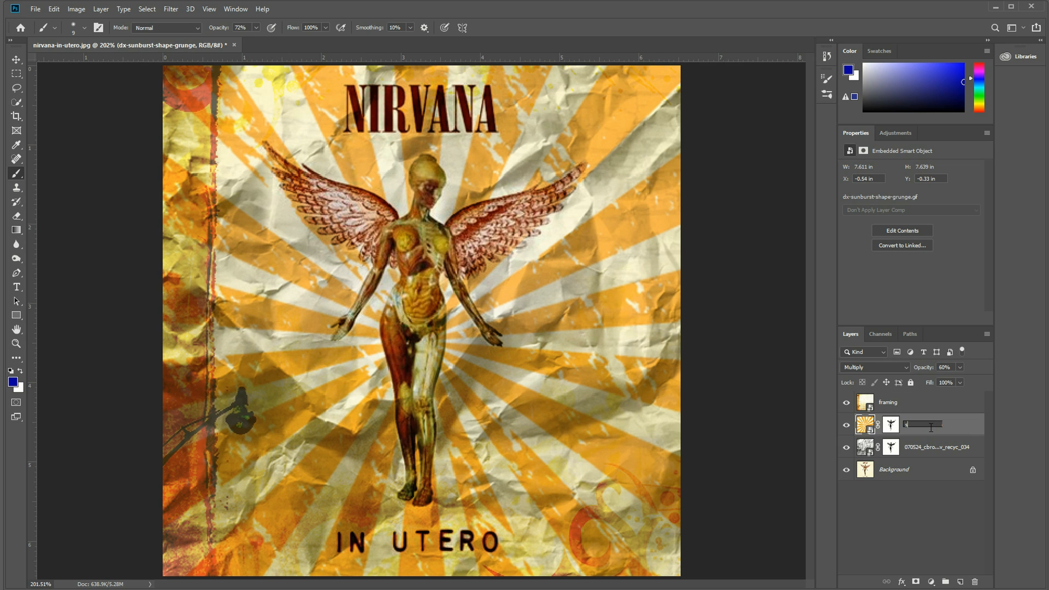
key(Return)
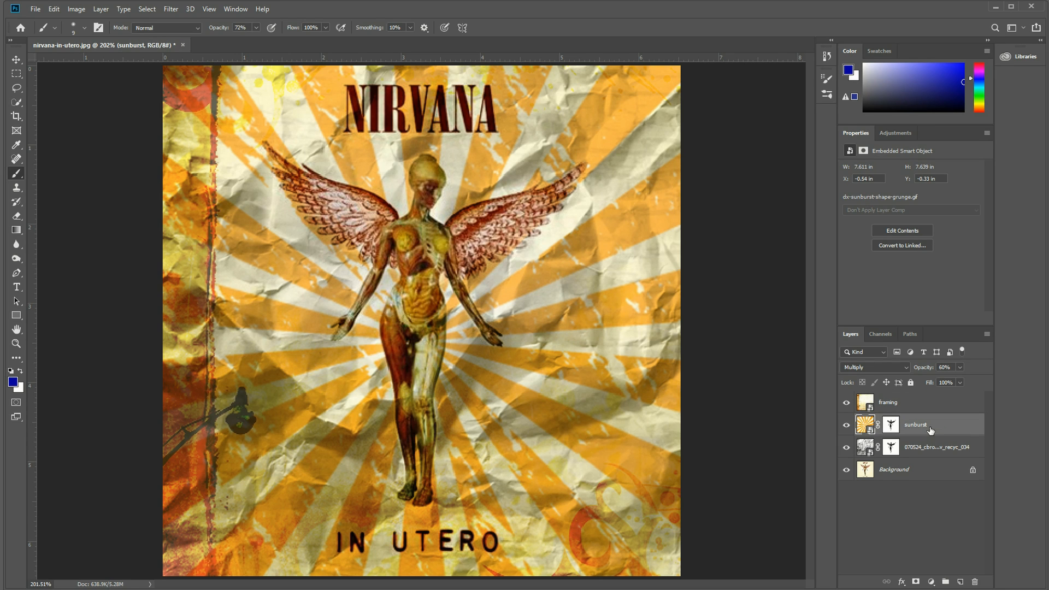
double_click(926, 448)
text(p)
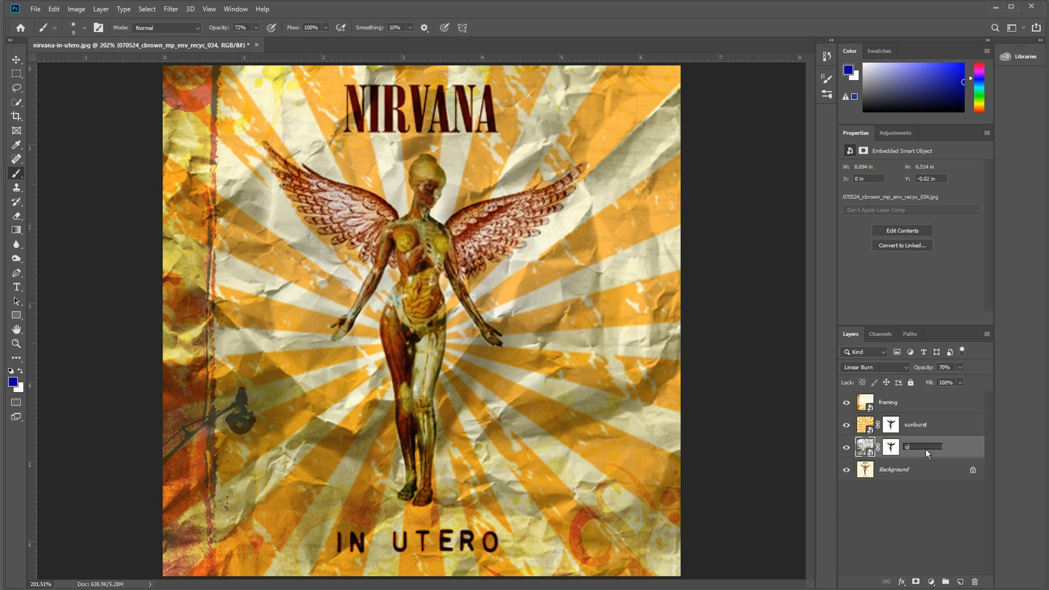
text(aper texture)
key(Return)
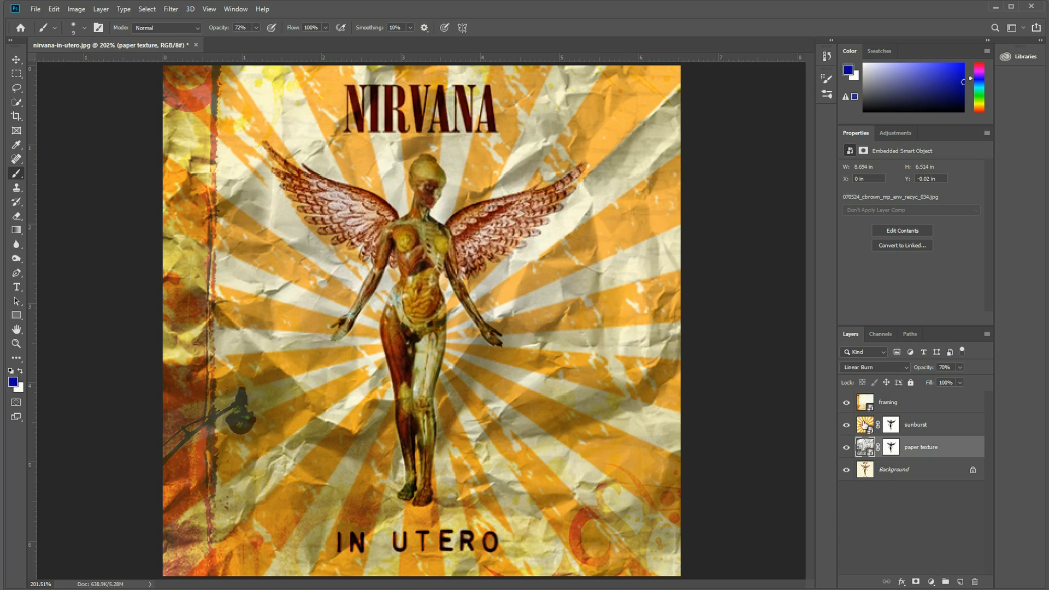
Change the framing layer's blend mode to Linear Burn.
click(865, 424)
click(866, 405)
click(889, 368)
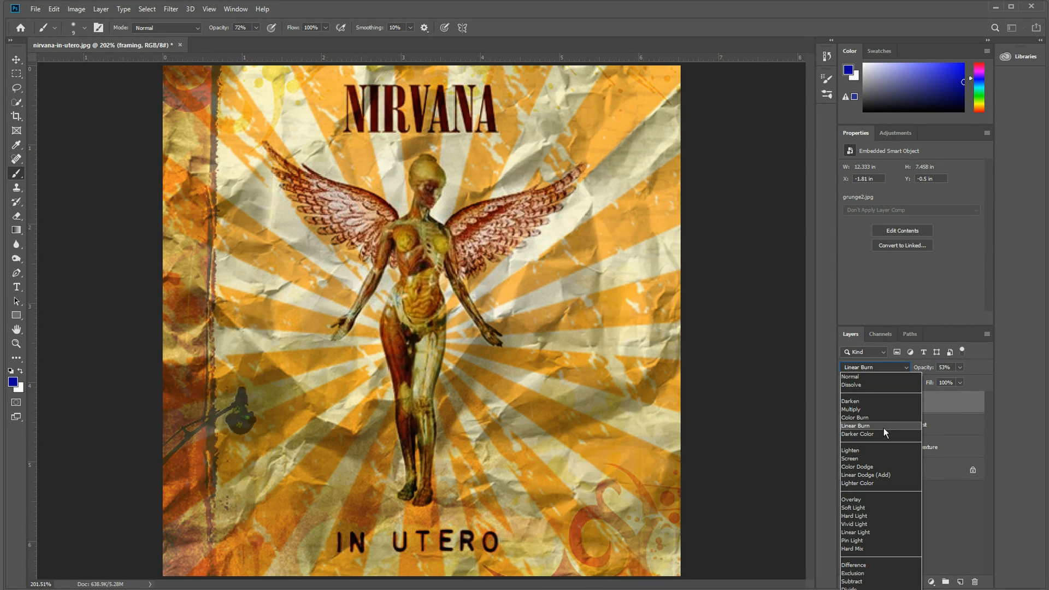
click(883, 426)
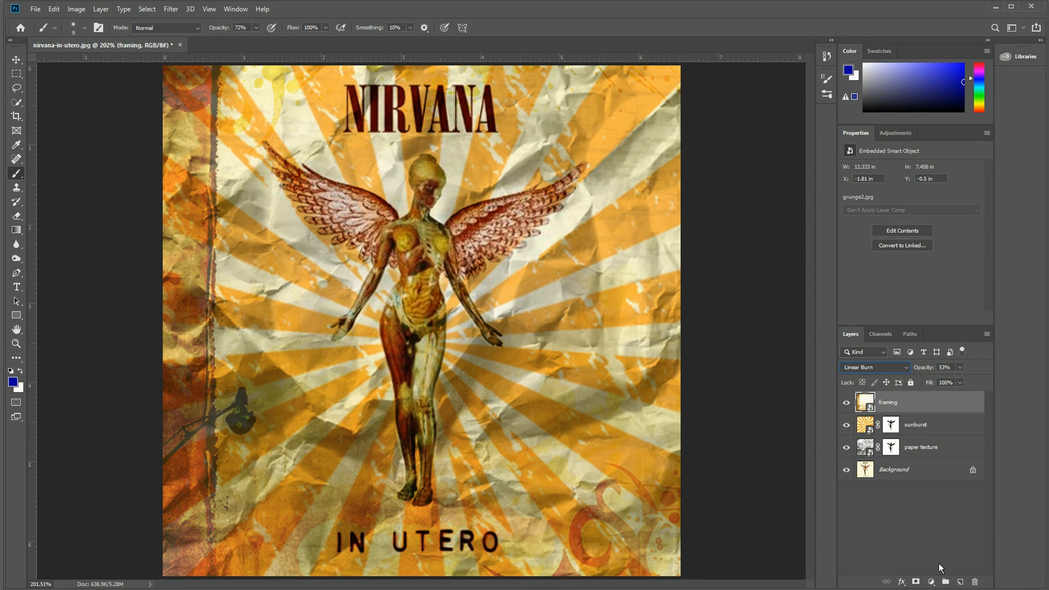